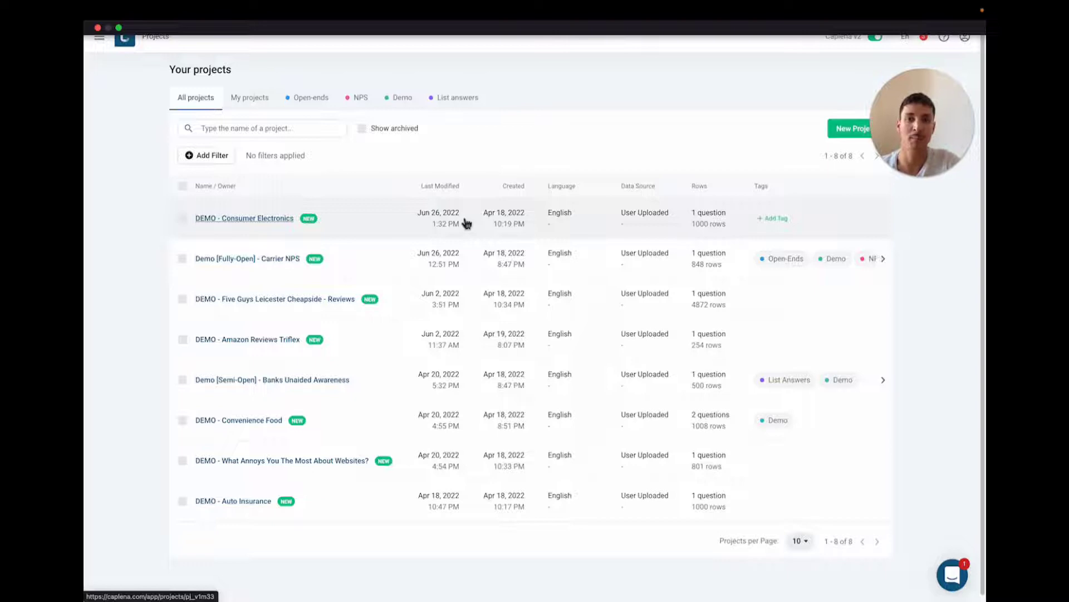
# Step: Start the analysis of the DEMO - Consumer Electronics question as open text, with auto-generation of additional topics enabled
pyautogui.click(496, 223)
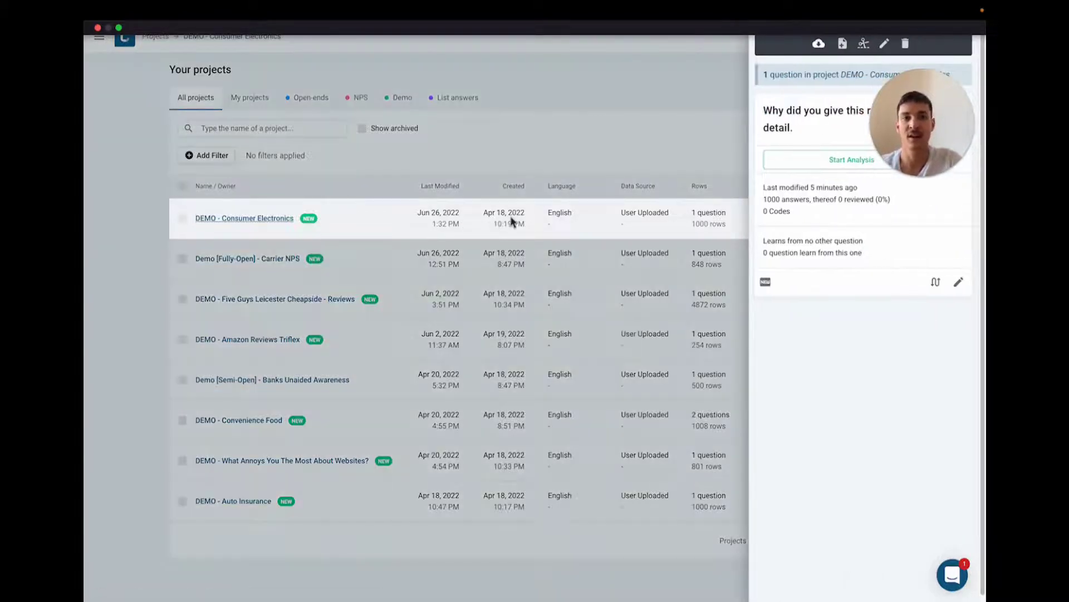
pyautogui.click(813, 166)
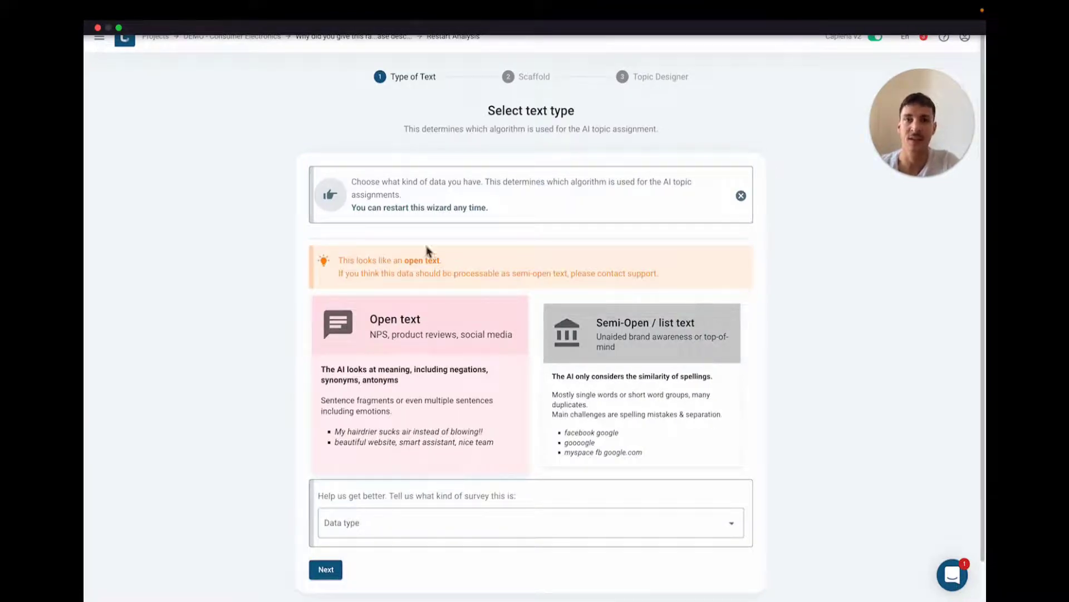
pyautogui.click(118, 27)
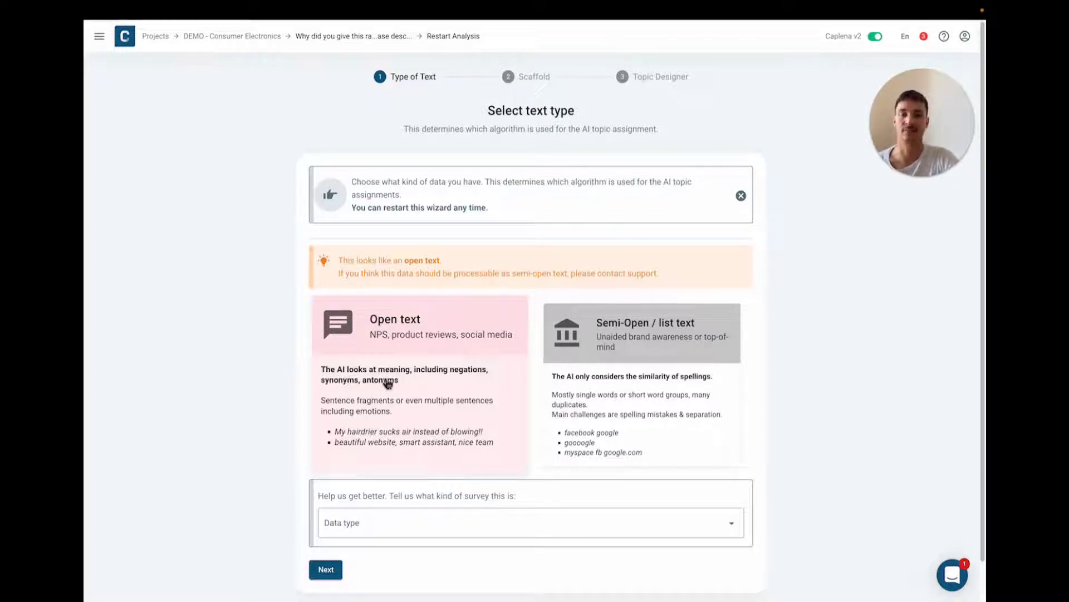
pyautogui.click(323, 573)
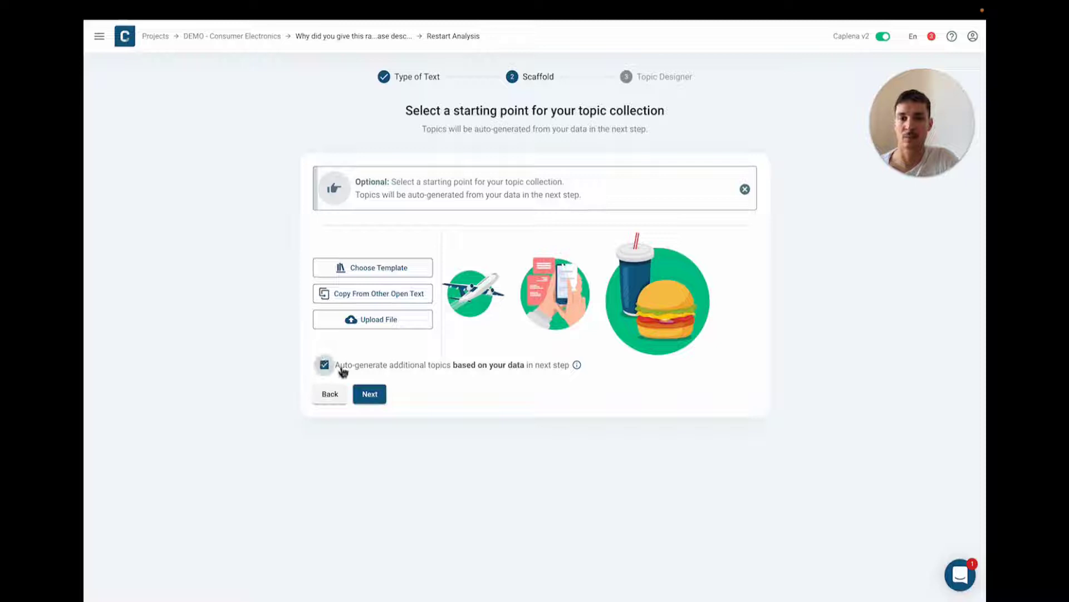
pyautogui.click(373, 397)
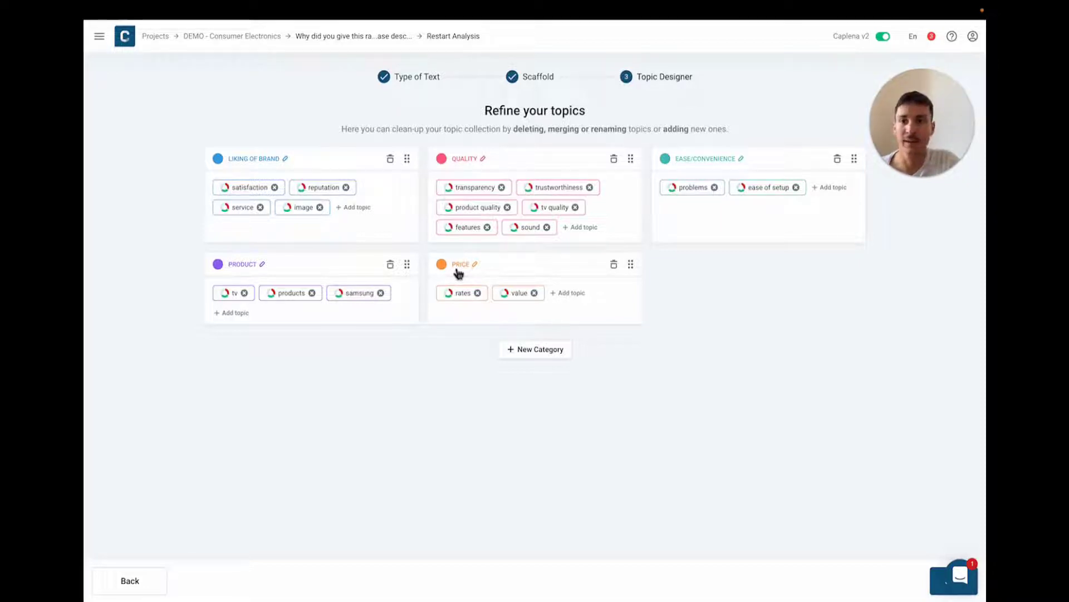
# Step: Rename the "Liking of Brand" category to "Brand"
pyautogui.click(240, 161)
pyautogui.moveTo(265, 160); pyautogui.dragTo(233, 160)
pyautogui.press('BackSpace')
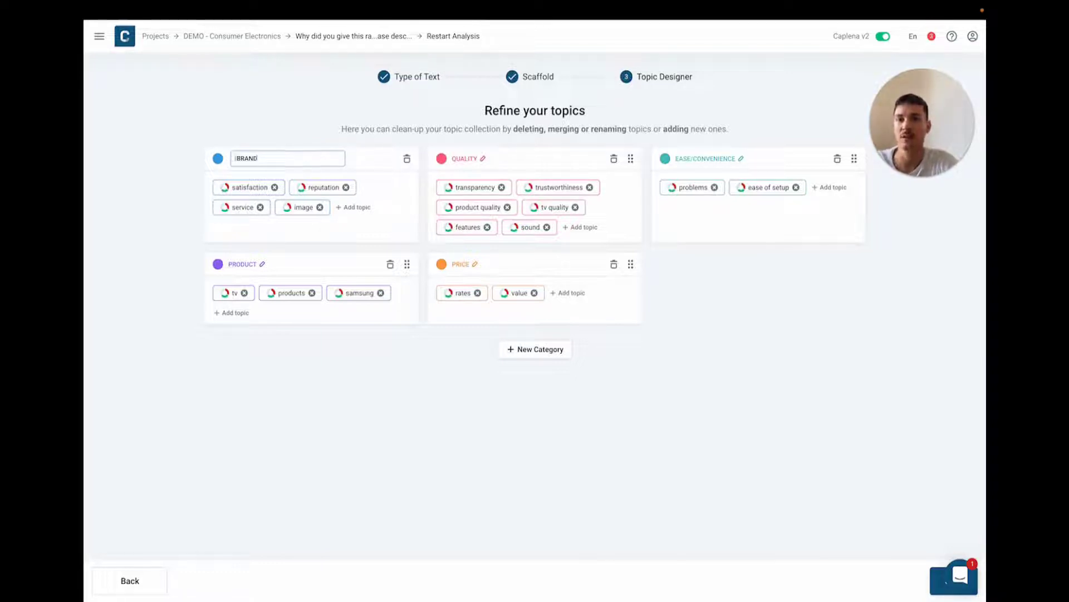
pyautogui.press('Return')
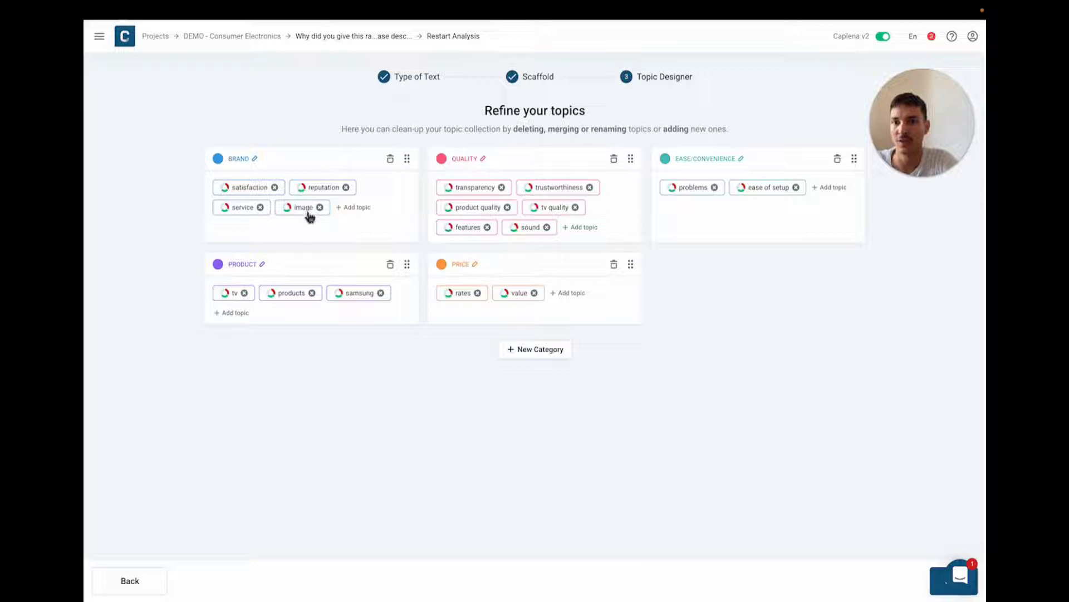
# Step: Merge the image topic into reputation, keeping the label "reputation" and clearing the neutral sentiment label
pyautogui.moveTo(305, 214); pyautogui.dragTo(314, 190)
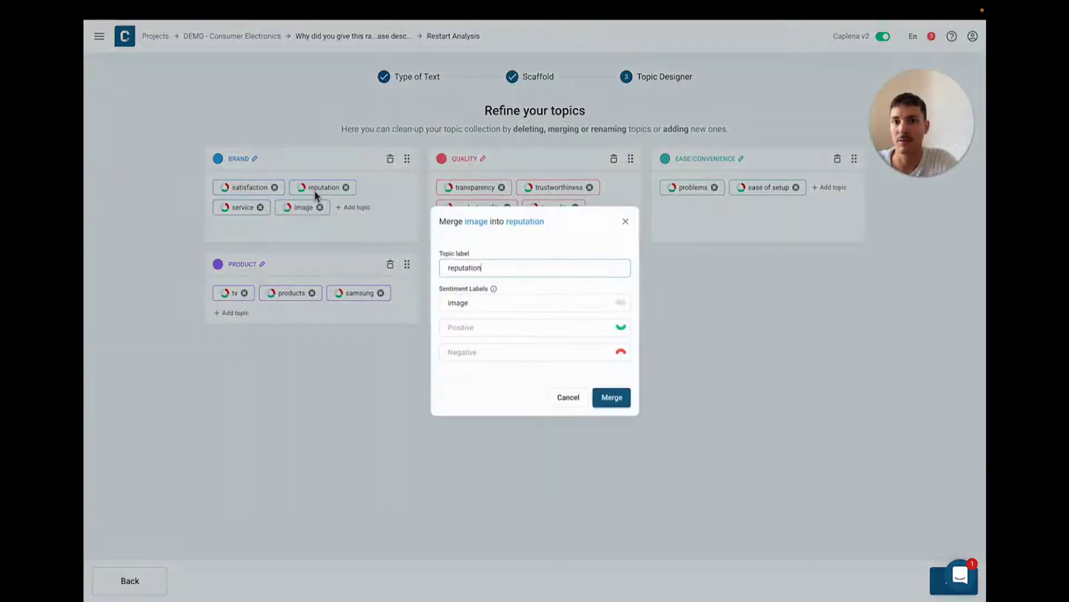
pyautogui.click(540, 303)
pyautogui.hotkey('ctrl', 'a')
pyautogui.press('BackSpace')
pyautogui.click(624, 397)
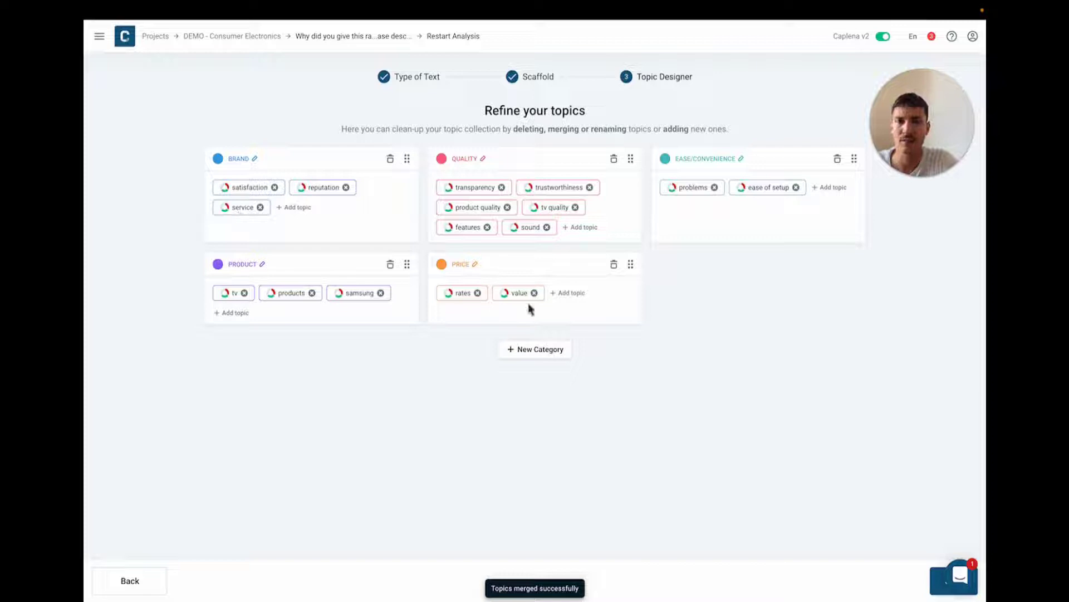
# Step: Move the service topic into a new Service category and the trustworthiness topic into the Brand category
pyautogui.moveTo(238, 214); pyautogui.dragTo(526, 353)
pyautogui.click(741, 340)
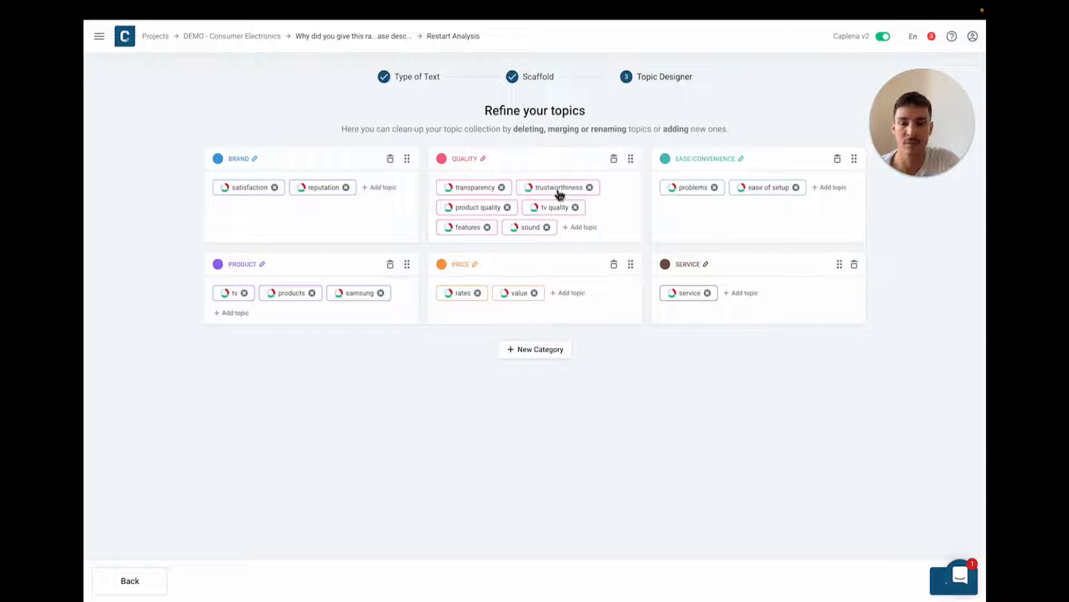
pyautogui.moveTo(560, 194); pyautogui.dragTo(342, 229)
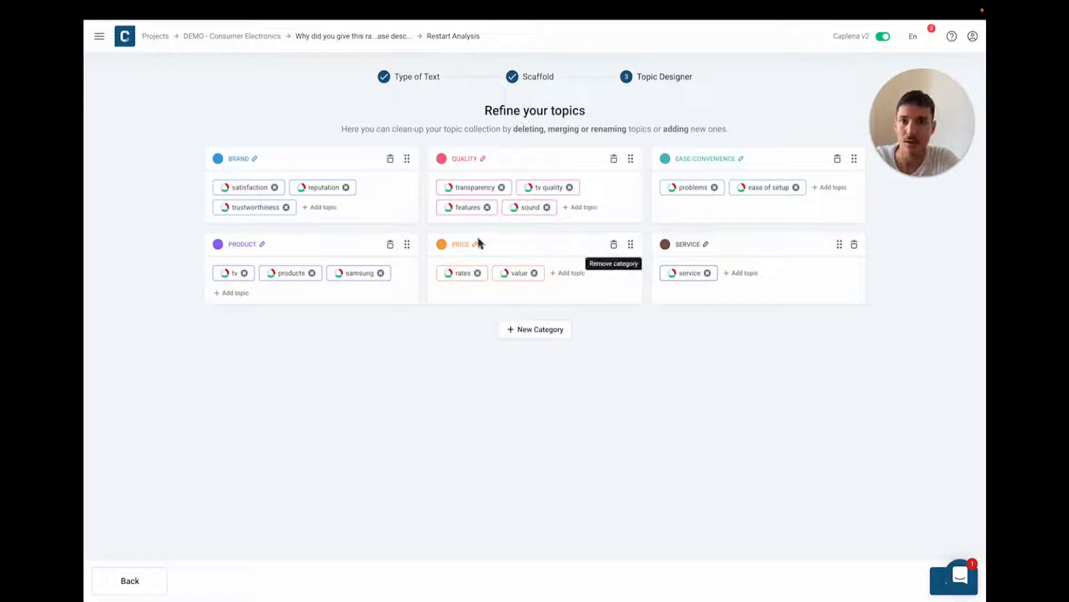
# Step: Remove the tv topic from Product, and merge rates into value as "cost" with an empty neutral sentiment label
pyautogui.click(245, 273)
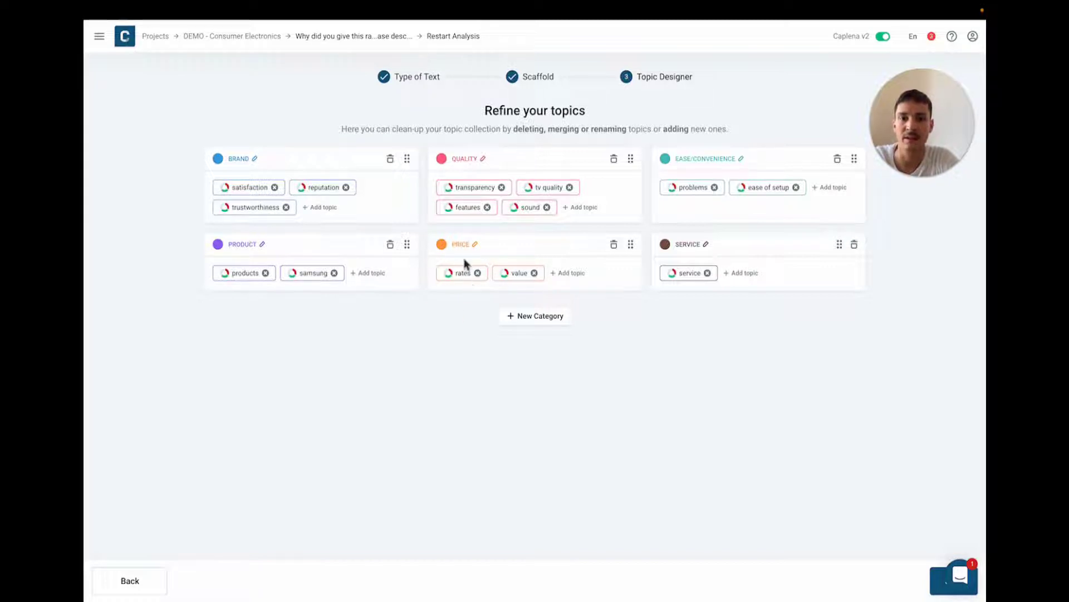
pyautogui.moveTo(472, 273); pyautogui.dragTo(515, 274)
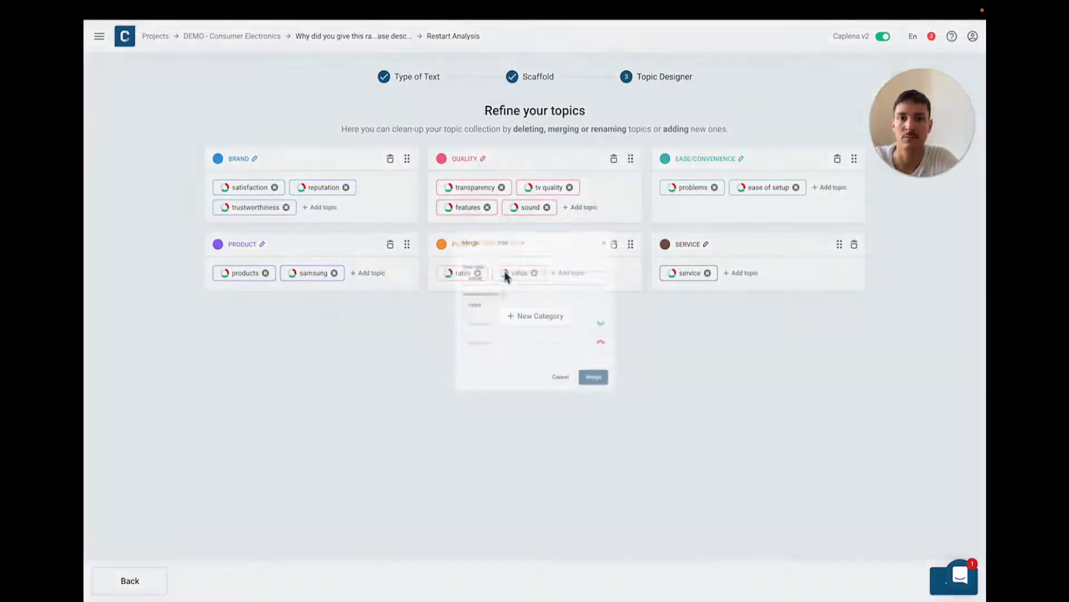
pyautogui.doubleClick(493, 269)
pyautogui.write('cost')
pyautogui.click(498, 301)
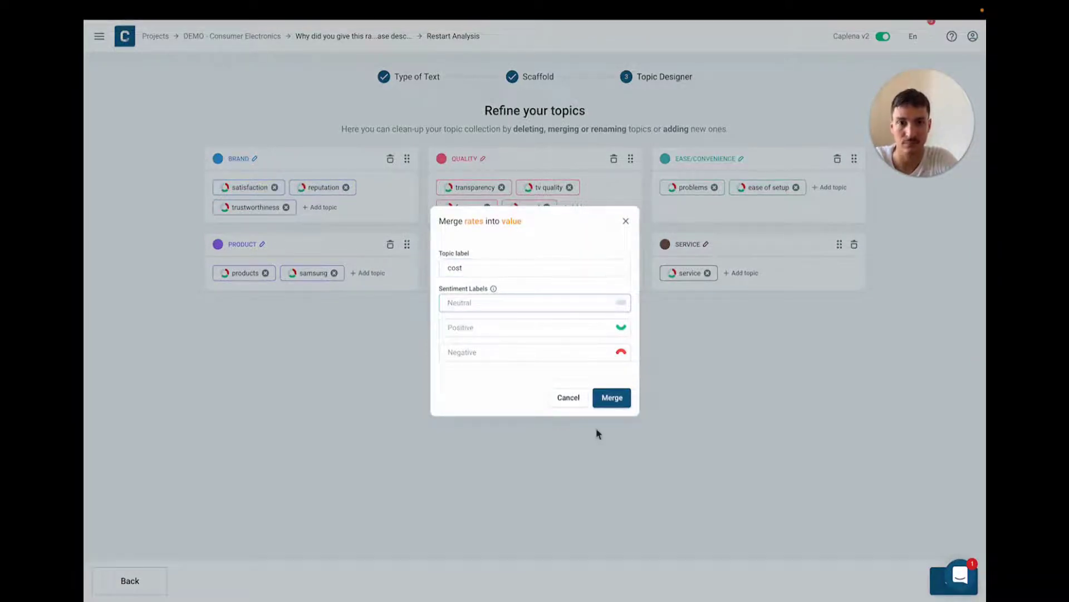
pyautogui.click(613, 399)
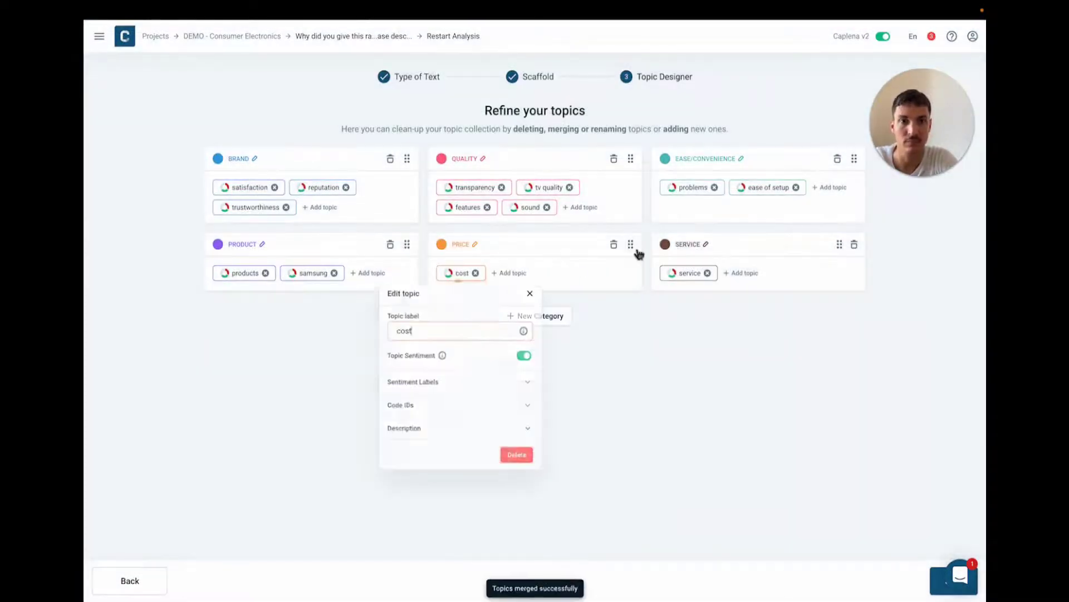
pyautogui.click(619, 311)
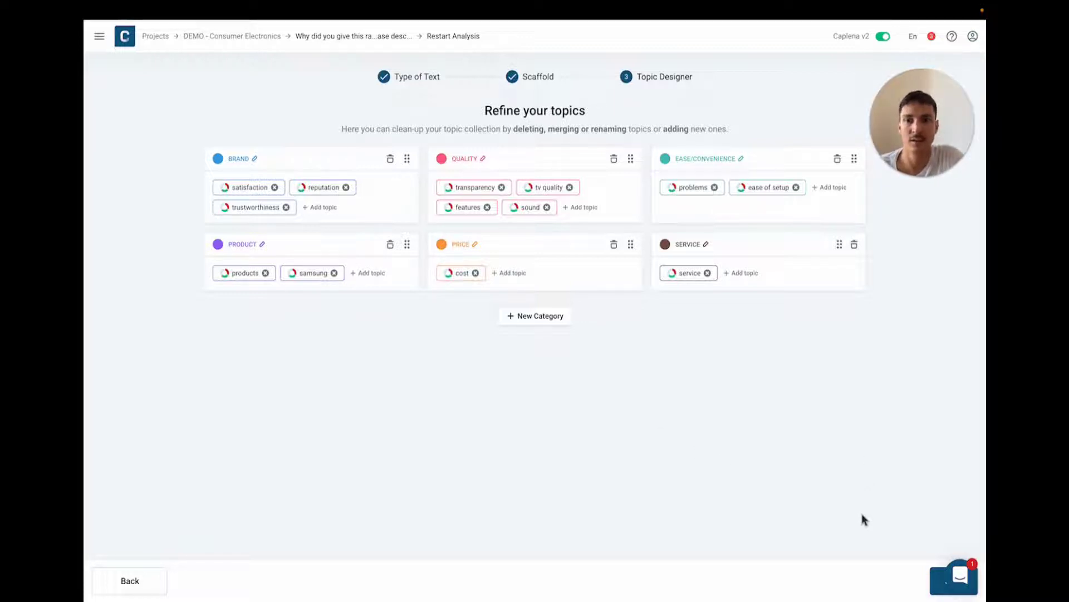
# Step: Finish the topic collection and open the coding view of the answers
pyautogui.click(939, 583)
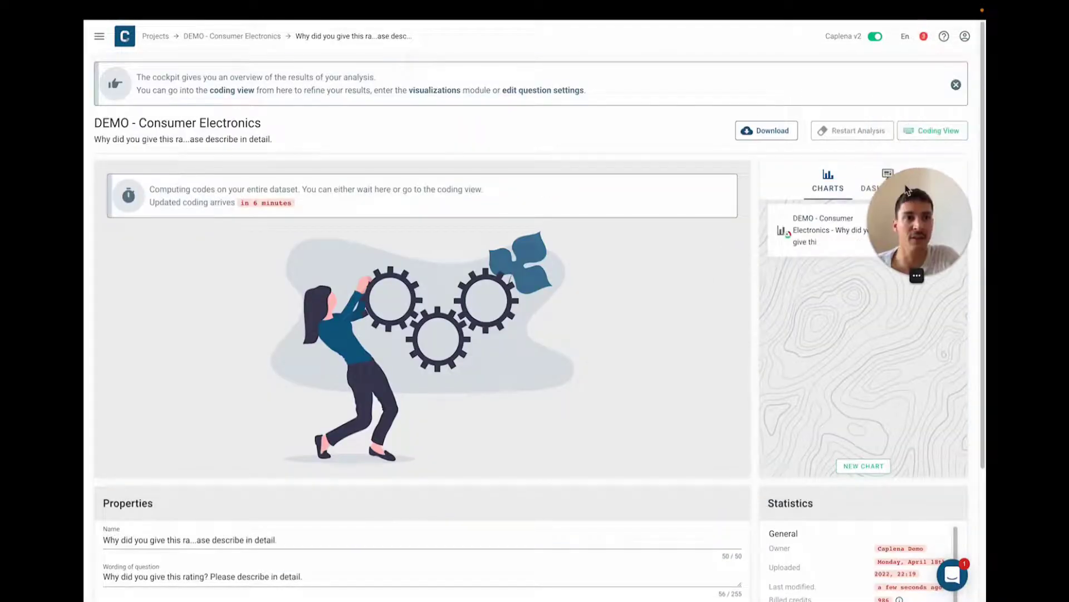
pyautogui.click(937, 132)
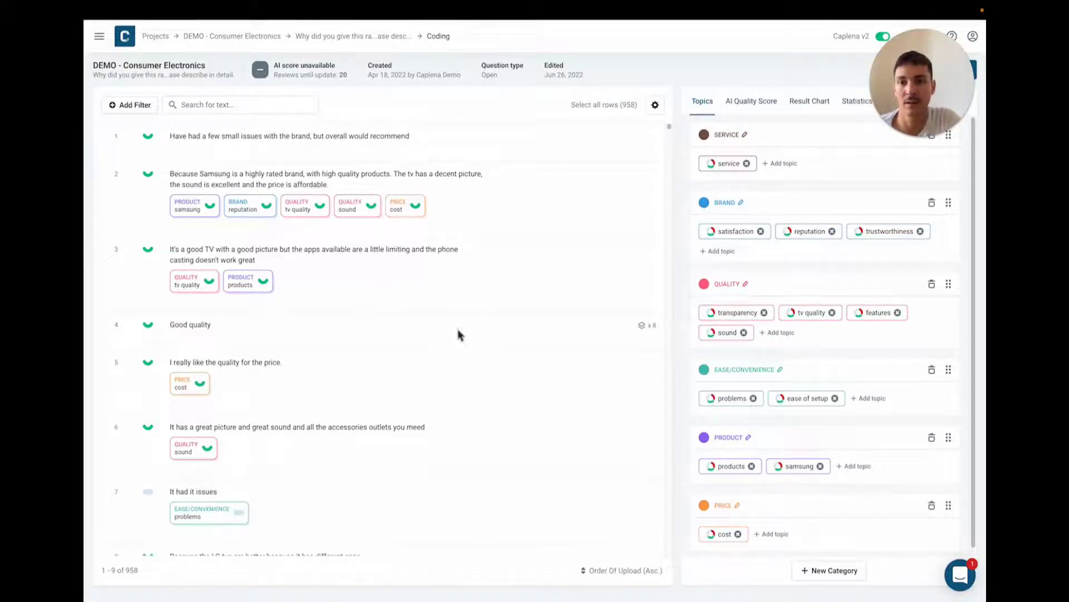
pyautogui.scroll(-1, 258, 239)
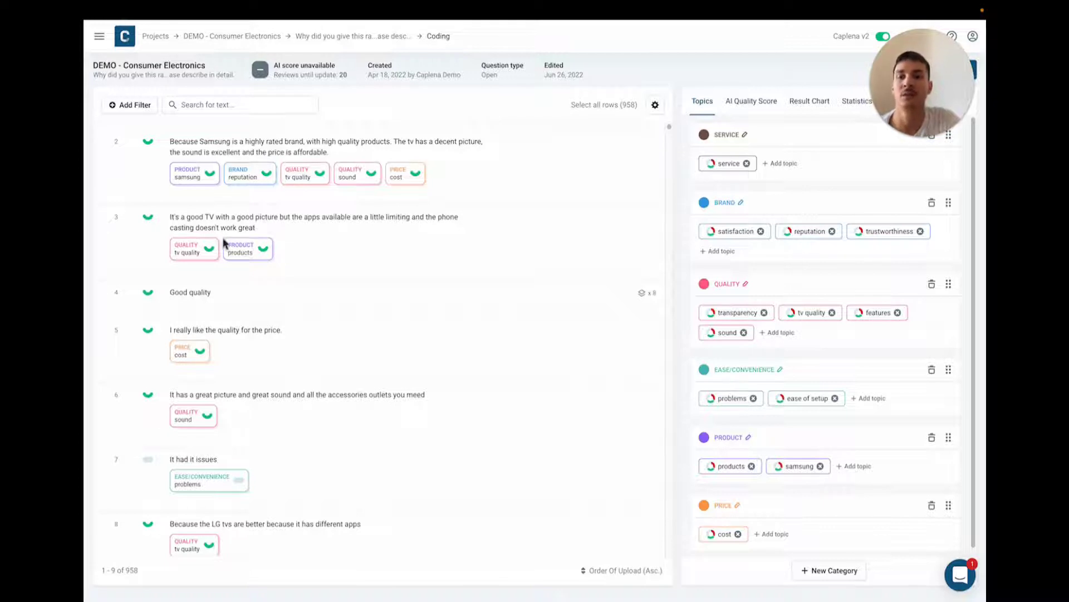
# Step: Rename the "tv quality" topic in the Quality category to "image quality"
pyautogui.click(809, 319)
pyautogui.click(758, 376)
pyautogui.press('BackSpace')
pyautogui.press('BackSpace')
pyautogui.write('image')
pyautogui.press('Return')
# Step: Add an "overall quality" topic to the Quality category and enable topic sentiment for it
pyautogui.click(782, 334)
pyautogui.write('overall qua')
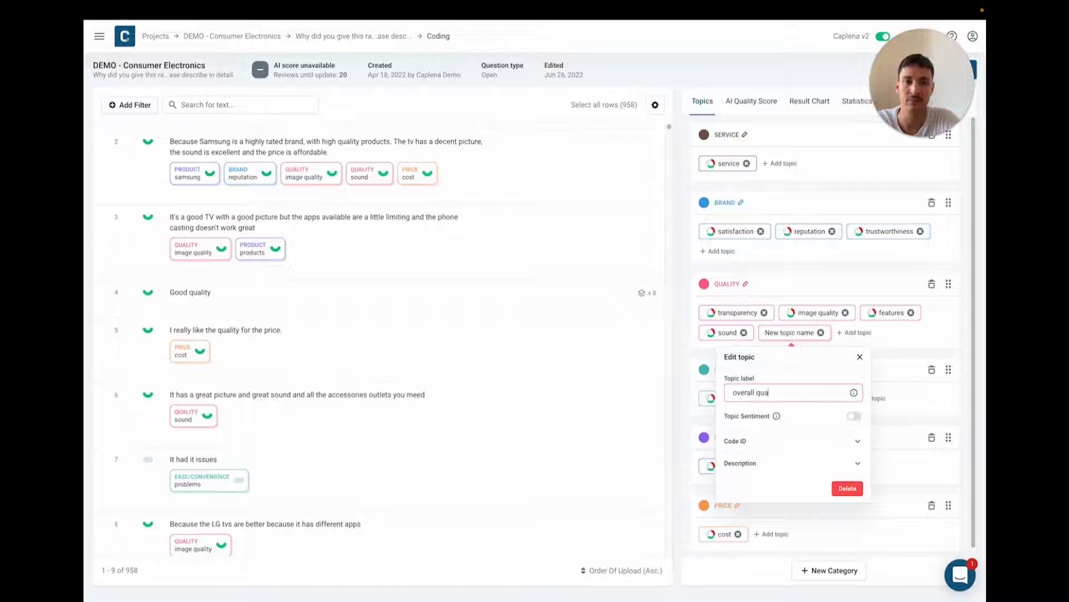
pyautogui.write('lity')
pyautogui.press('Return')
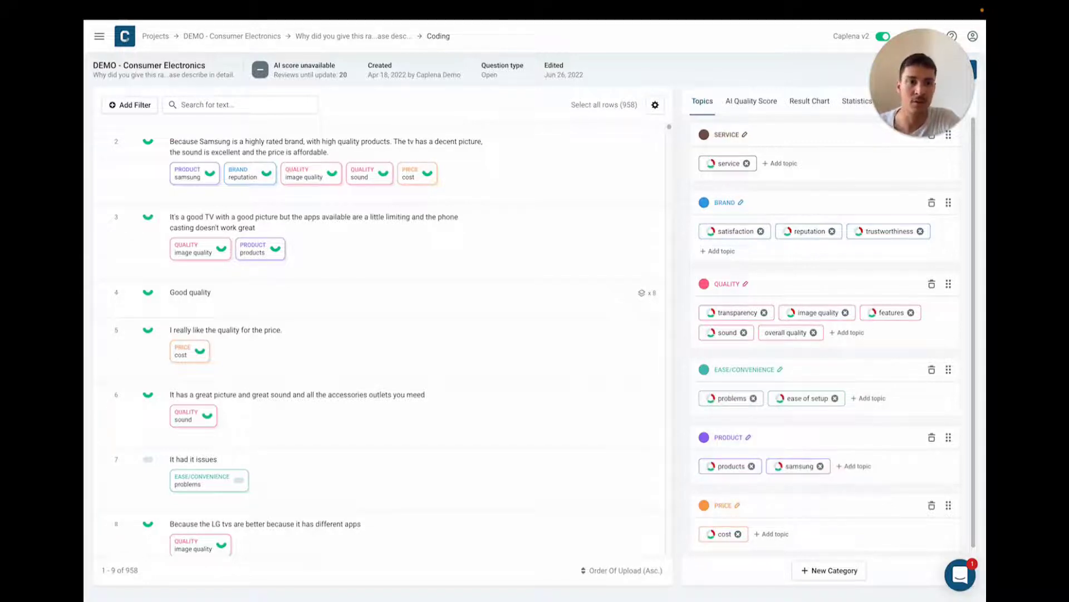
pyautogui.click(792, 334)
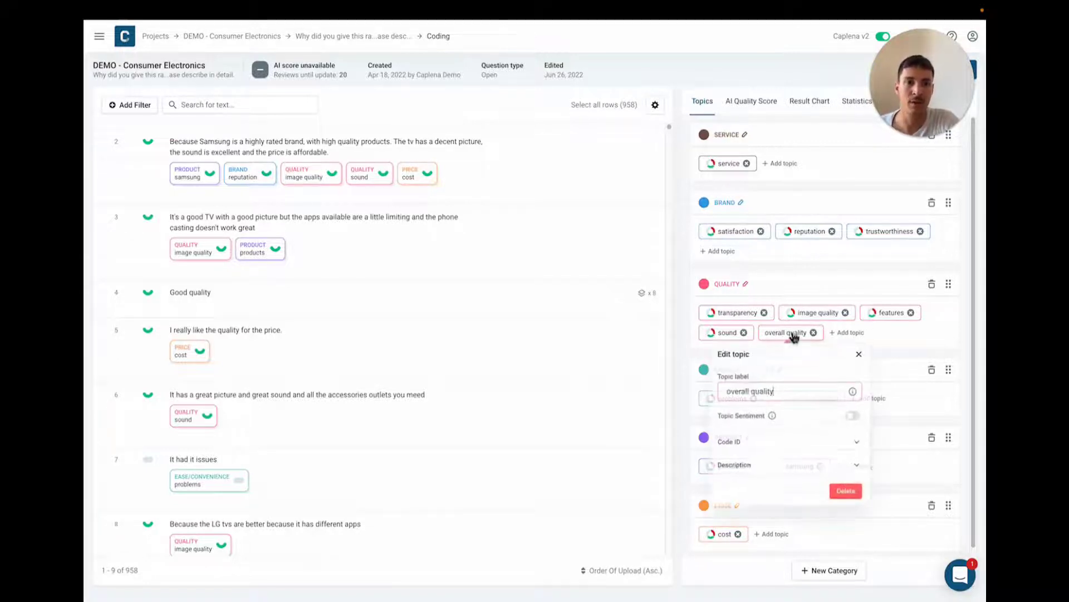
pyautogui.click(851, 415)
pyautogui.click(916, 338)
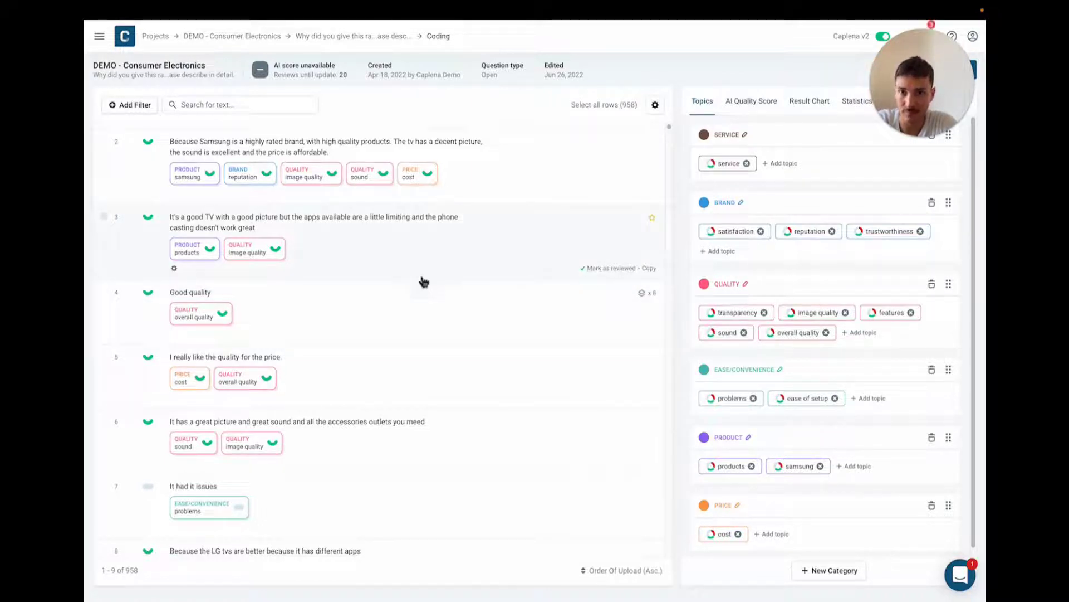
# Step: Add a new "available apps" topic to answer 3 under the Product category, with topic sentiment enabled, and set its sentiment to Negative
pyautogui.click(475, 258)
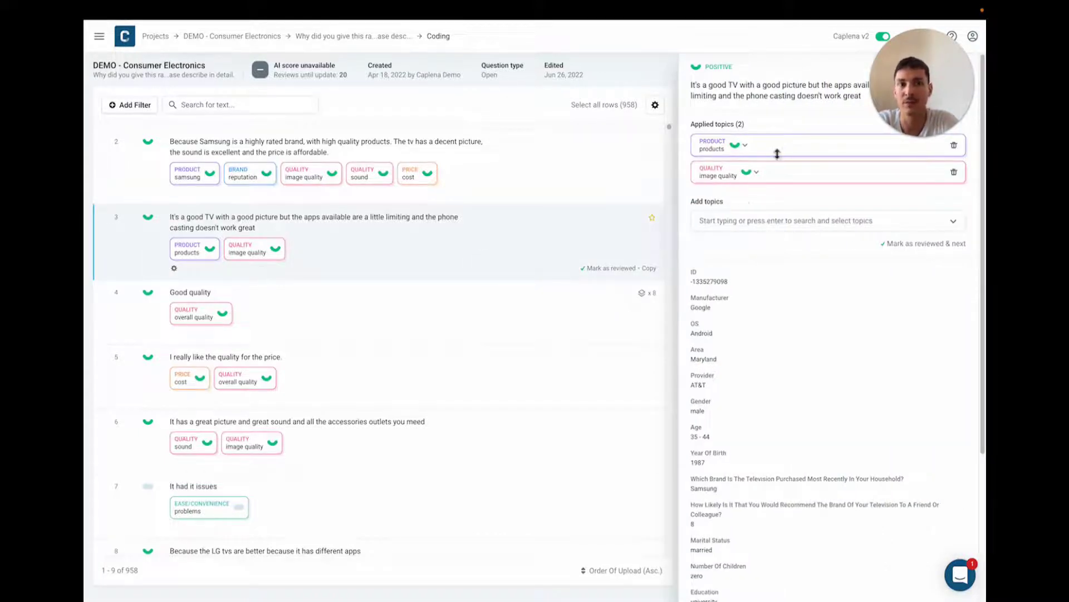
pyautogui.moveTo(921, 50); pyautogui.dragTo(926, 316)
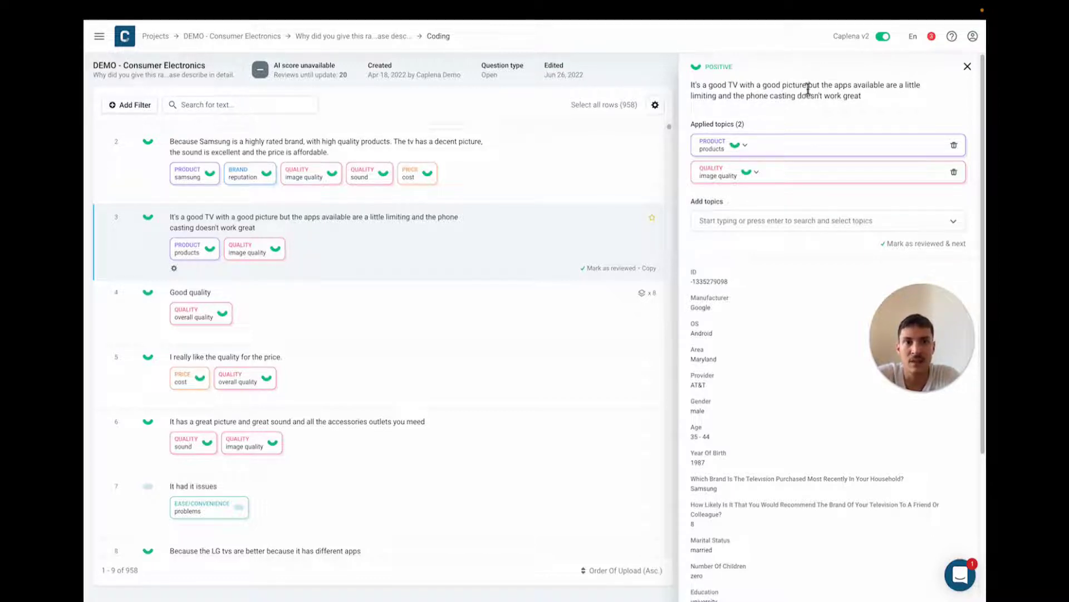
pyautogui.click(747, 222)
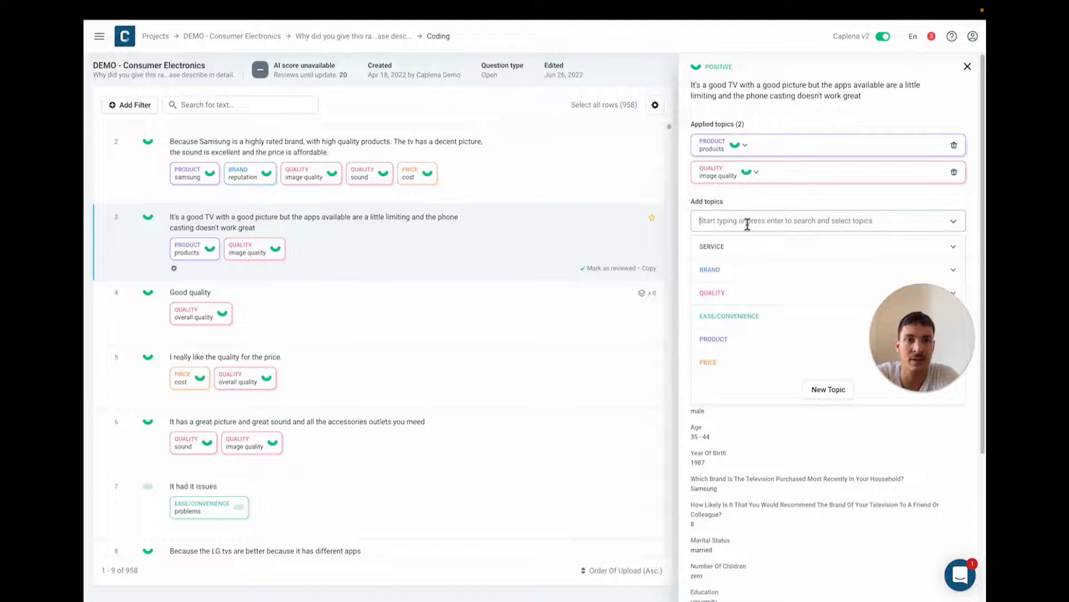
pyautogui.write('ava')
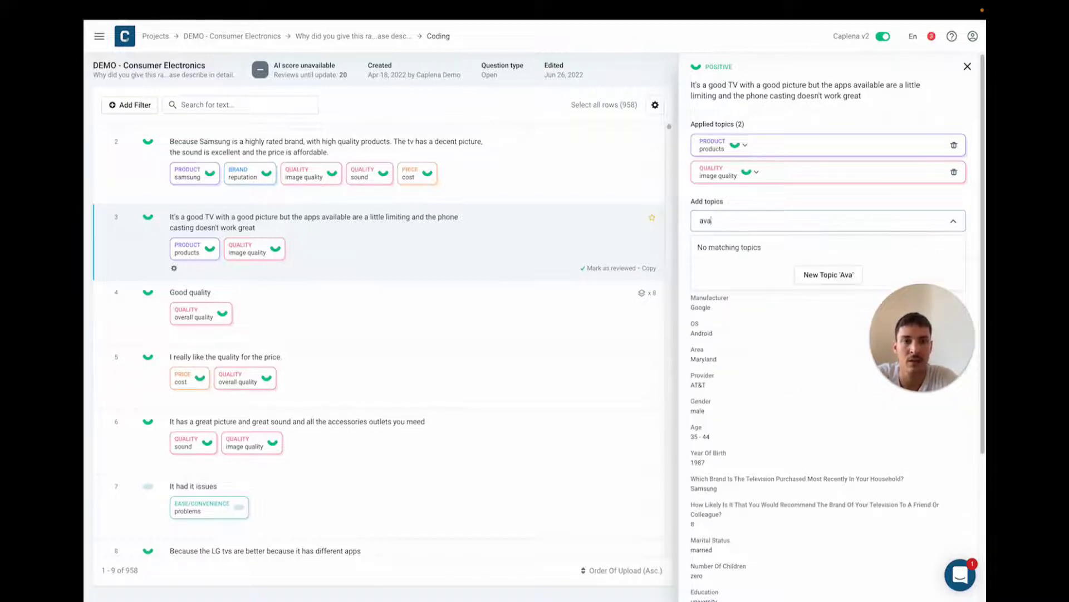
pyautogui.write('ilable apps')
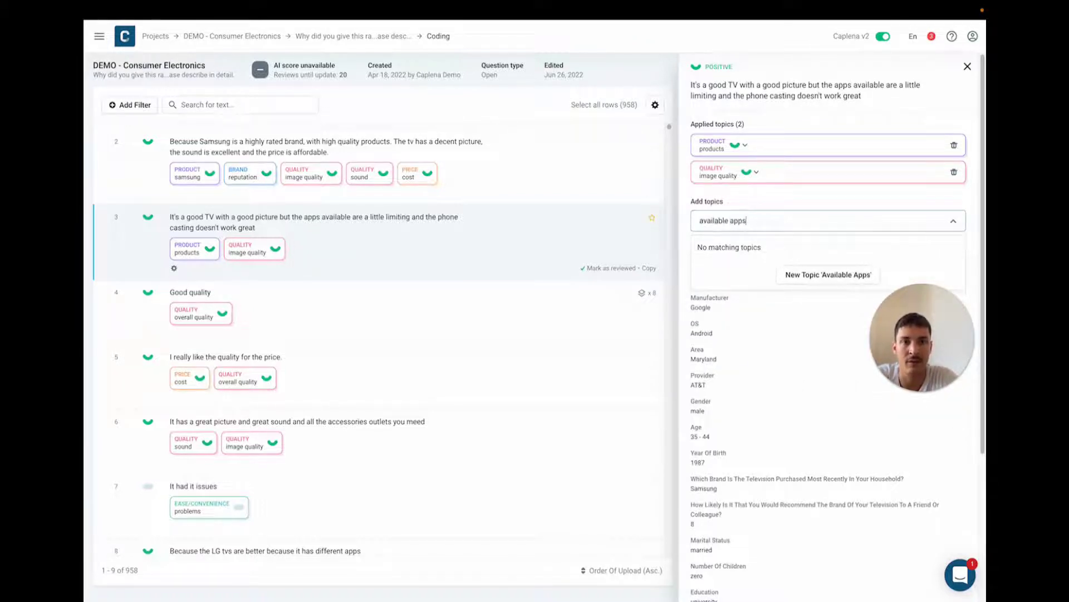
pyautogui.click(841, 281)
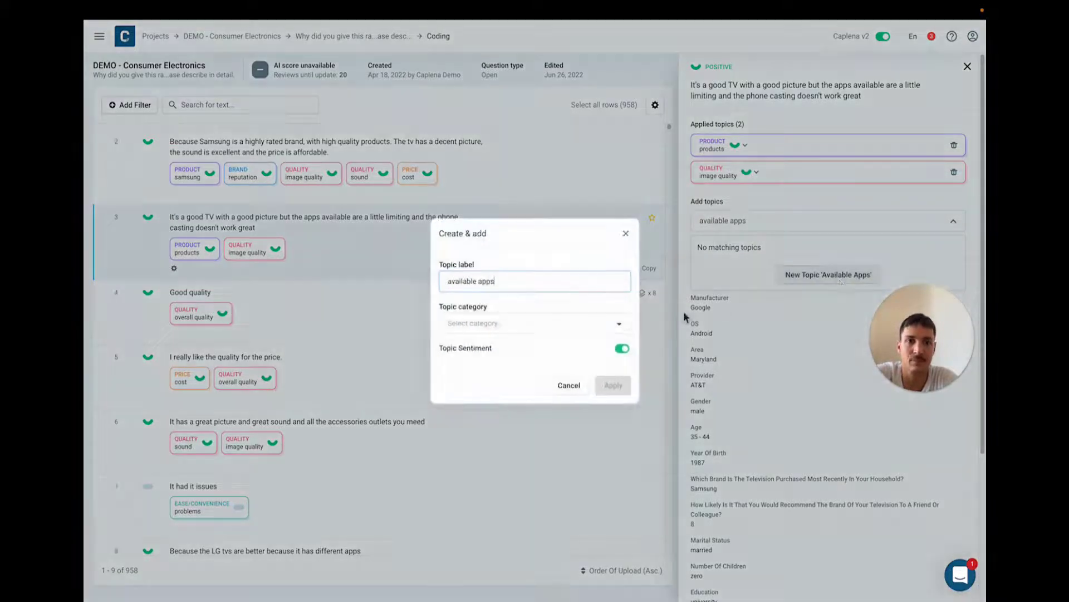
pyautogui.click(624, 351)
pyautogui.click(624, 351)
pyautogui.click(576, 283)
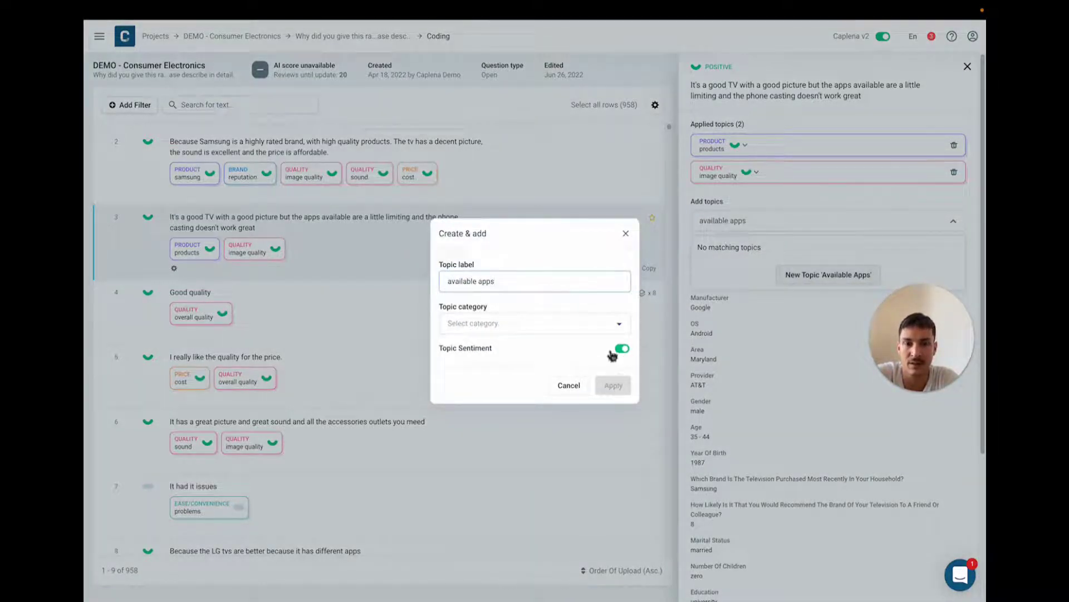
pyautogui.click(550, 325)
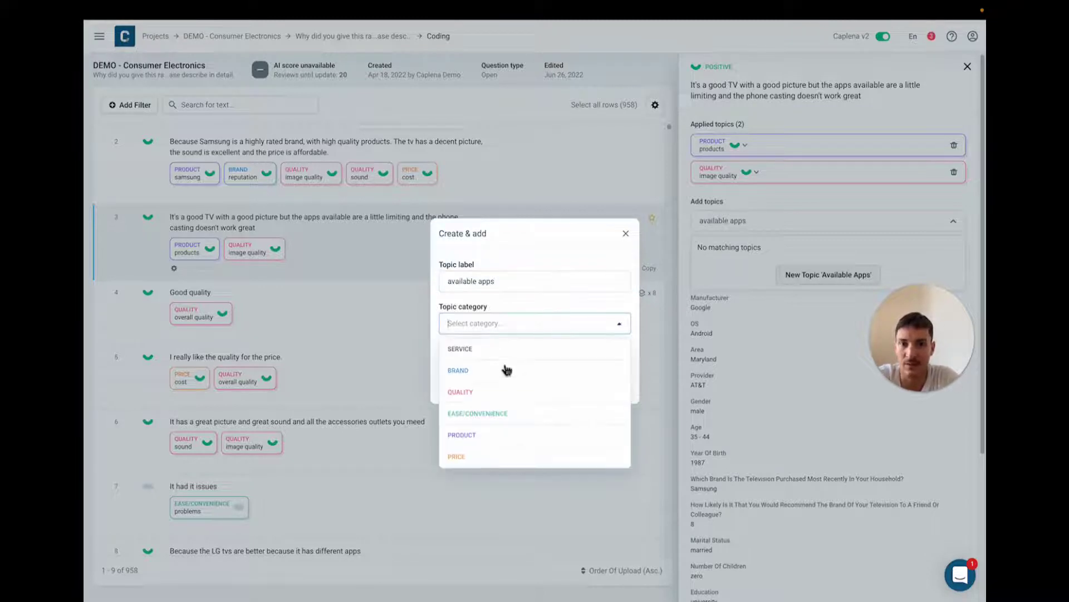
pyautogui.click(471, 441)
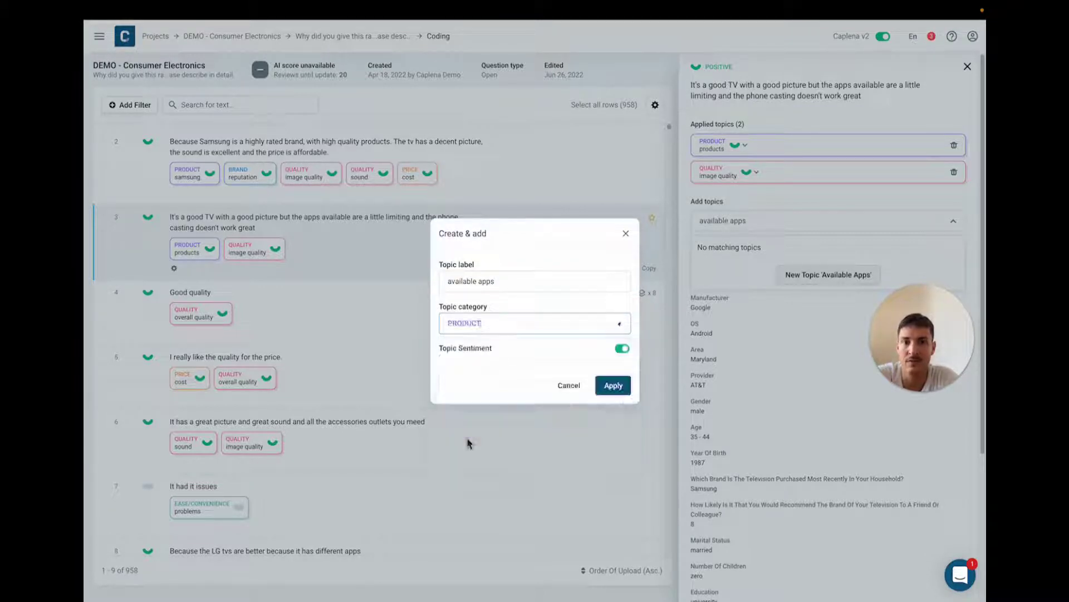
pyautogui.click(613, 390)
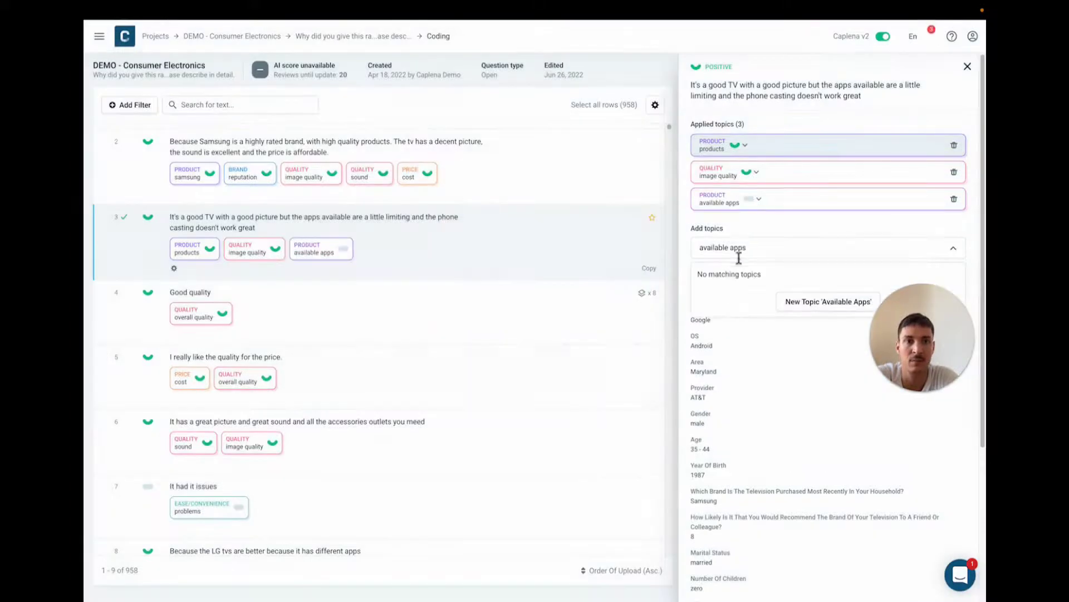
pyautogui.click(761, 201)
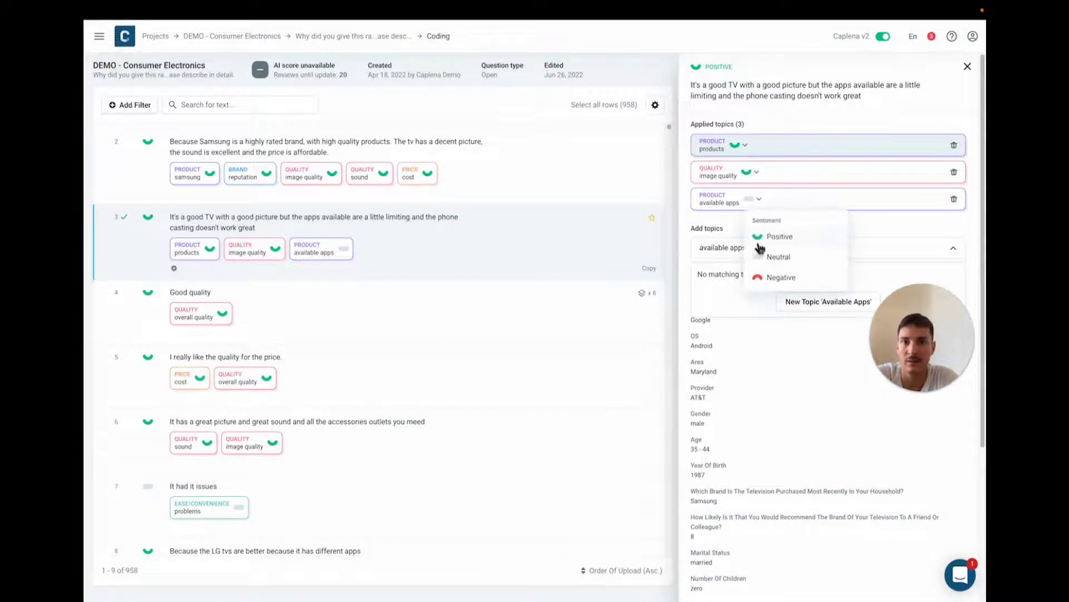
pyautogui.click(768, 279)
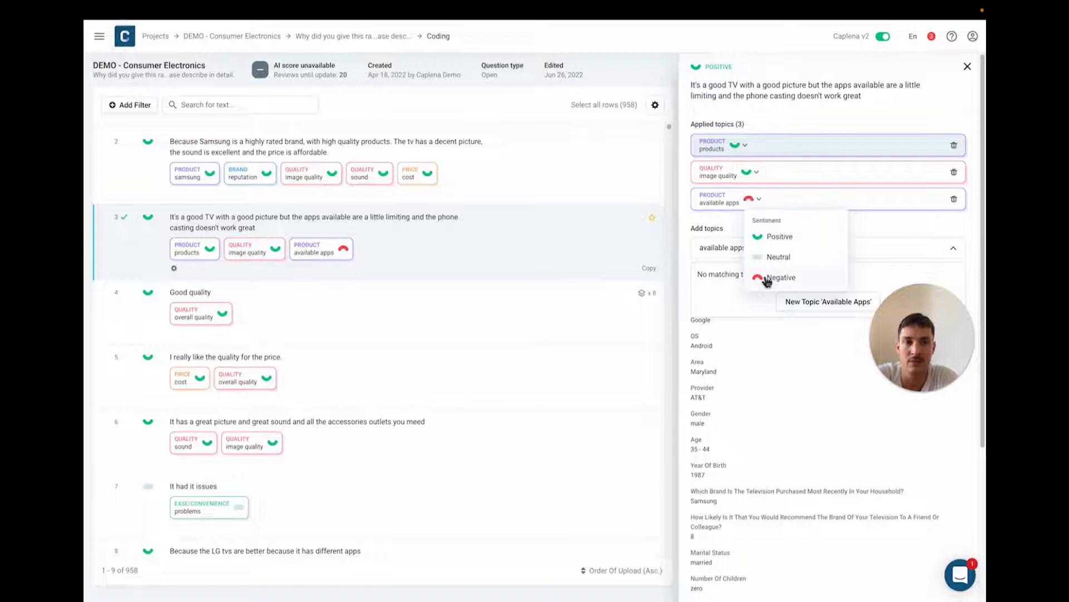
# Step: Finish the topic edits of answer 3 and close its details
pyautogui.click(689, 198)
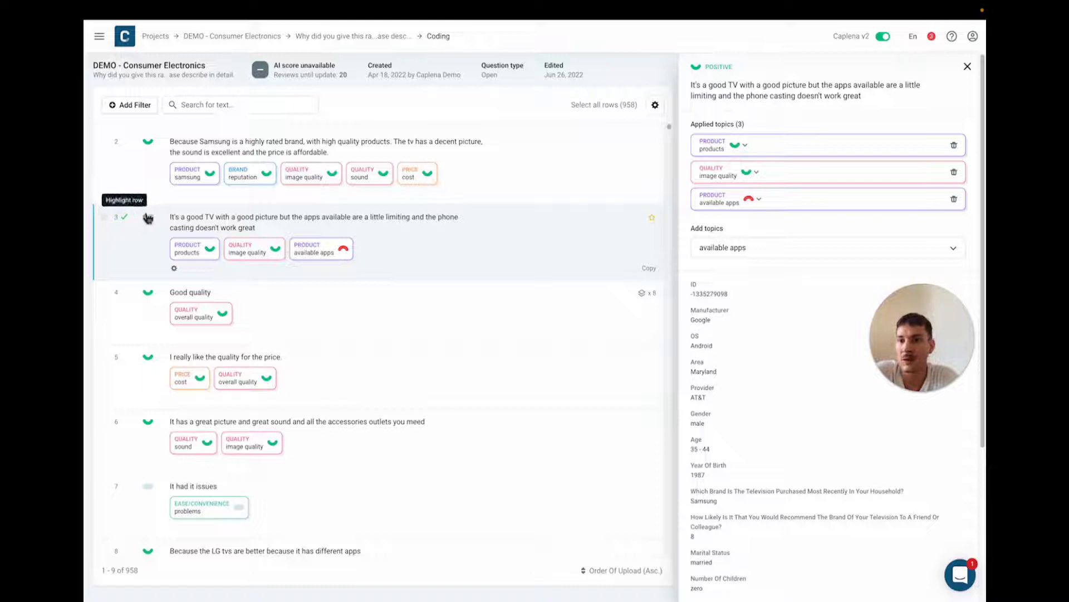
pyautogui.click(128, 220)
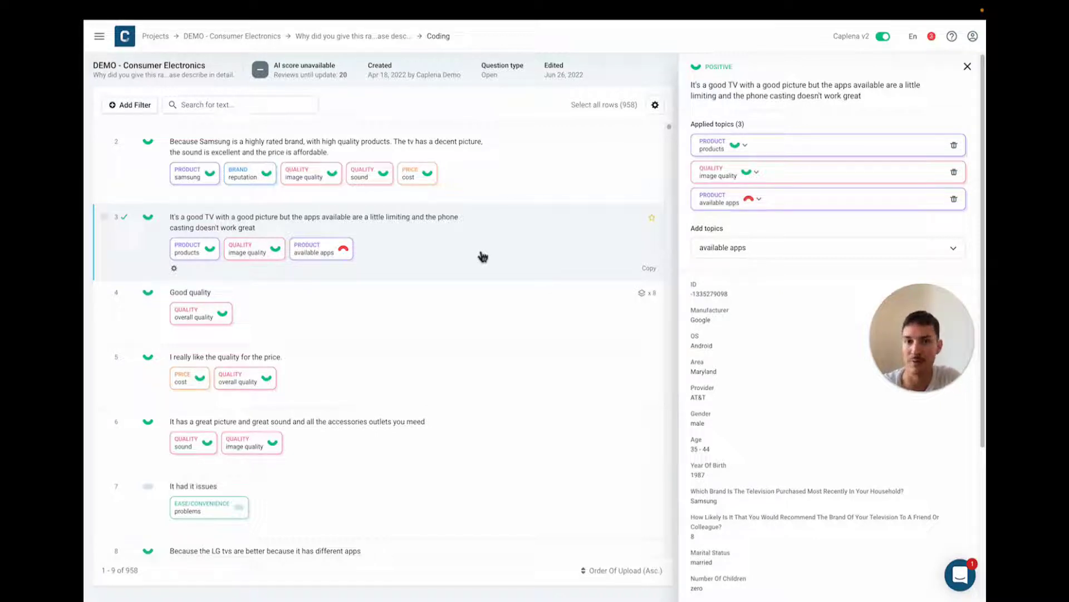
pyautogui.click(678, 260)
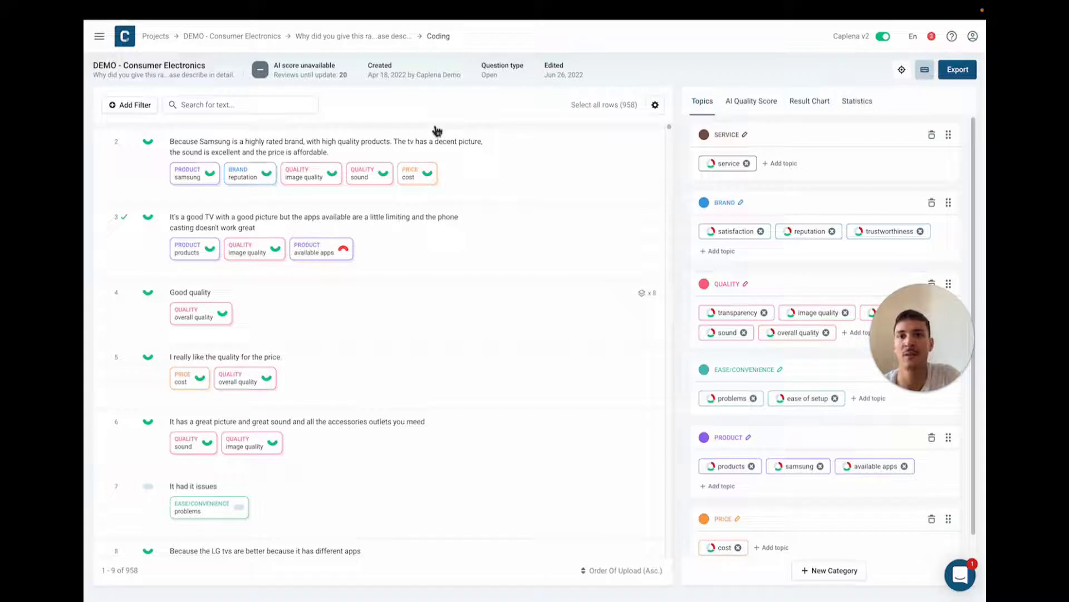
# Step: Look through the standard and additional-column fields available for filtering the answers
pyautogui.click(130, 105)
pyautogui.scroll(-2, 173, 406)
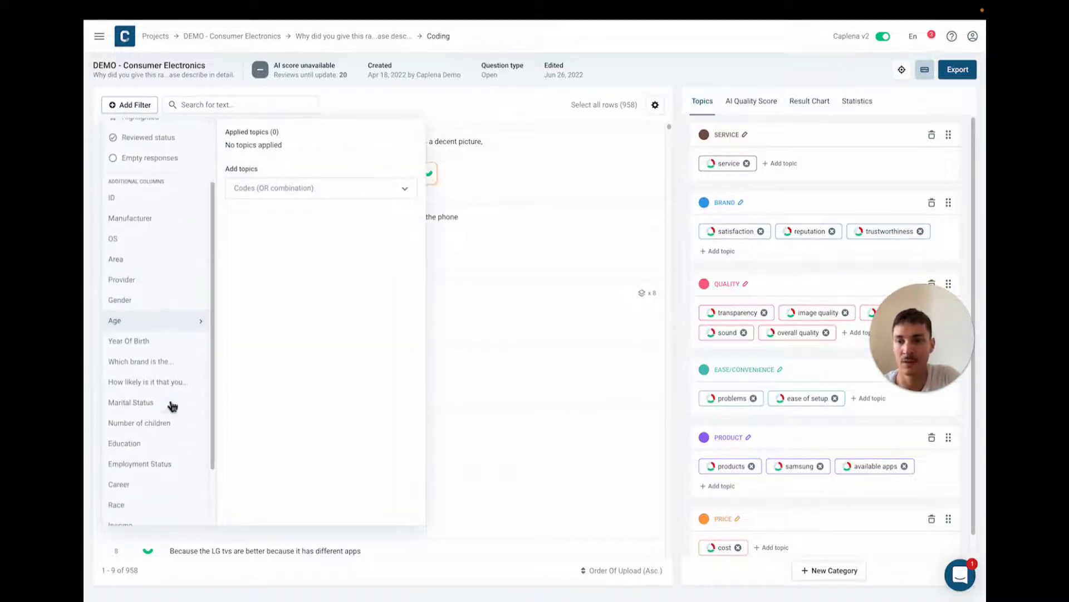
pyautogui.scroll(-3, 182, 357)
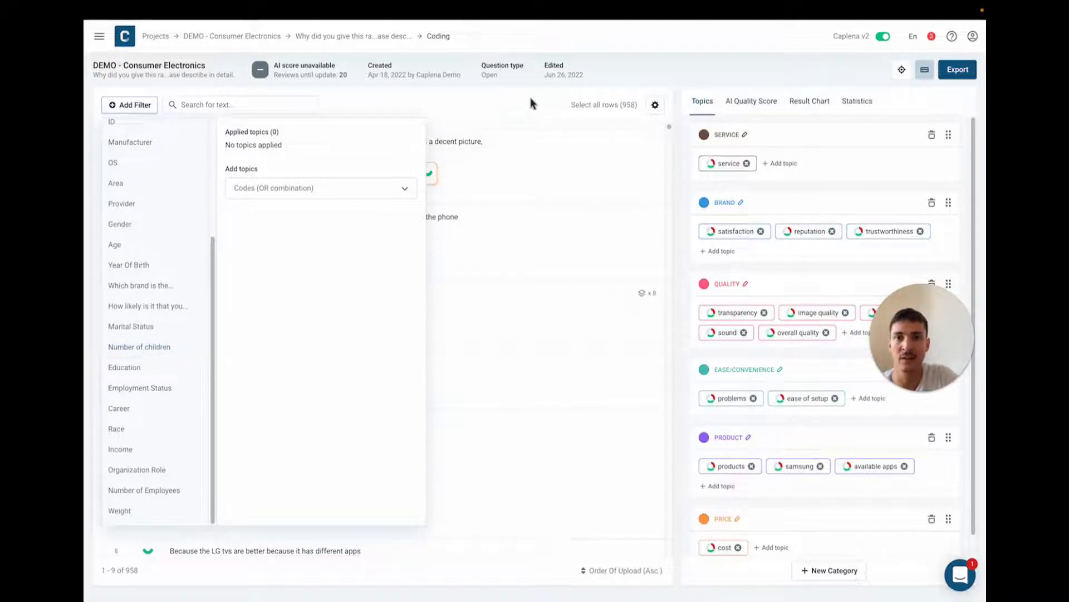
pyautogui.click(645, 79)
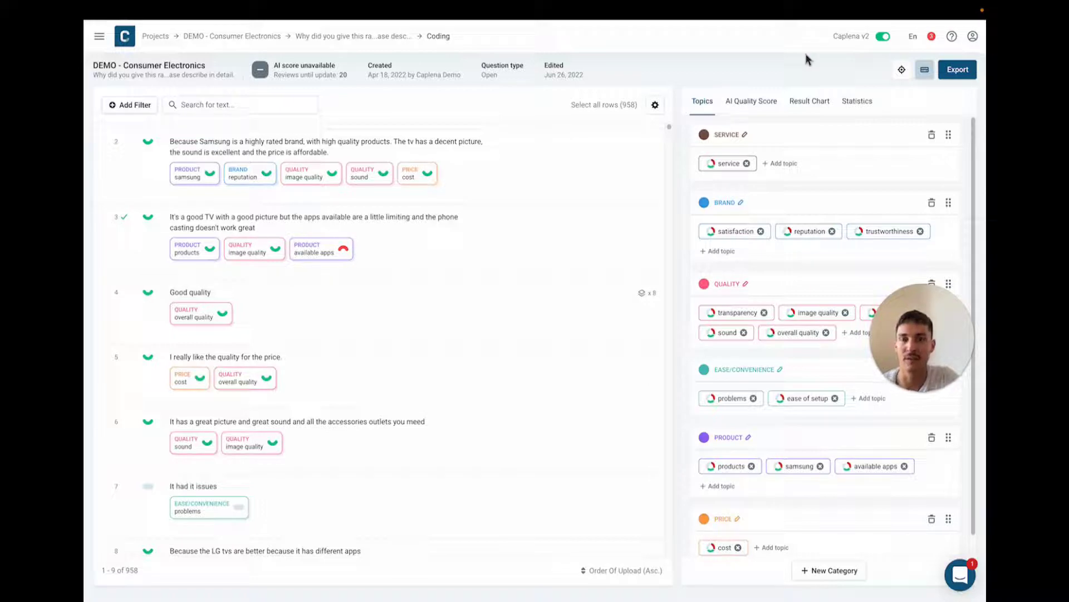
# Step: Create a new chart from the question's overview, set it to the Sentiment Bar Chart and expand its PRODUCT category
pyautogui.click(382, 40)
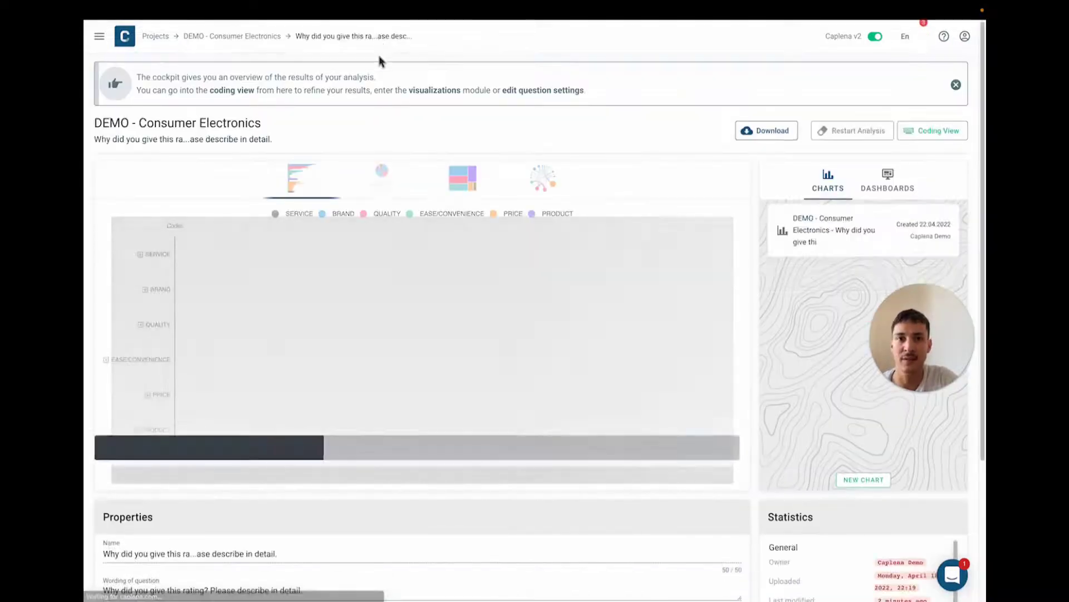
pyautogui.click(864, 480)
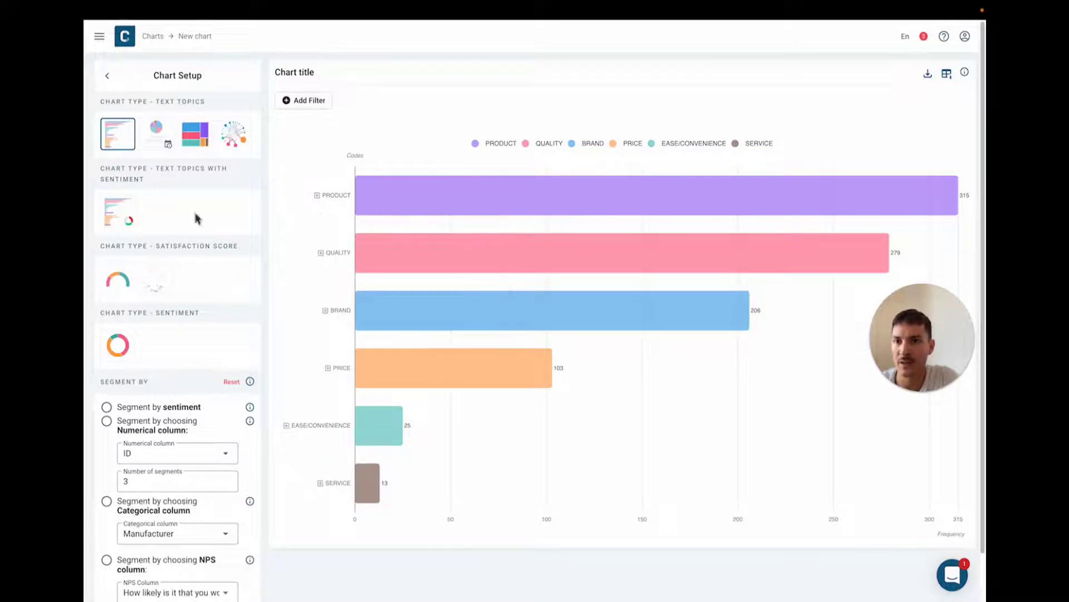
pyautogui.click(123, 221)
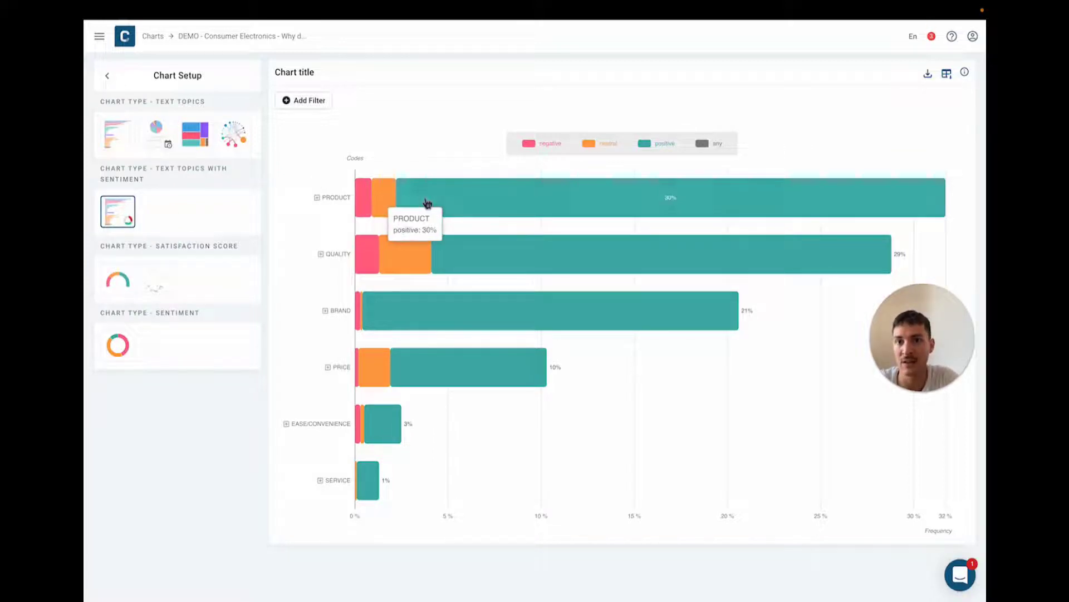
pyautogui.click(430, 202)
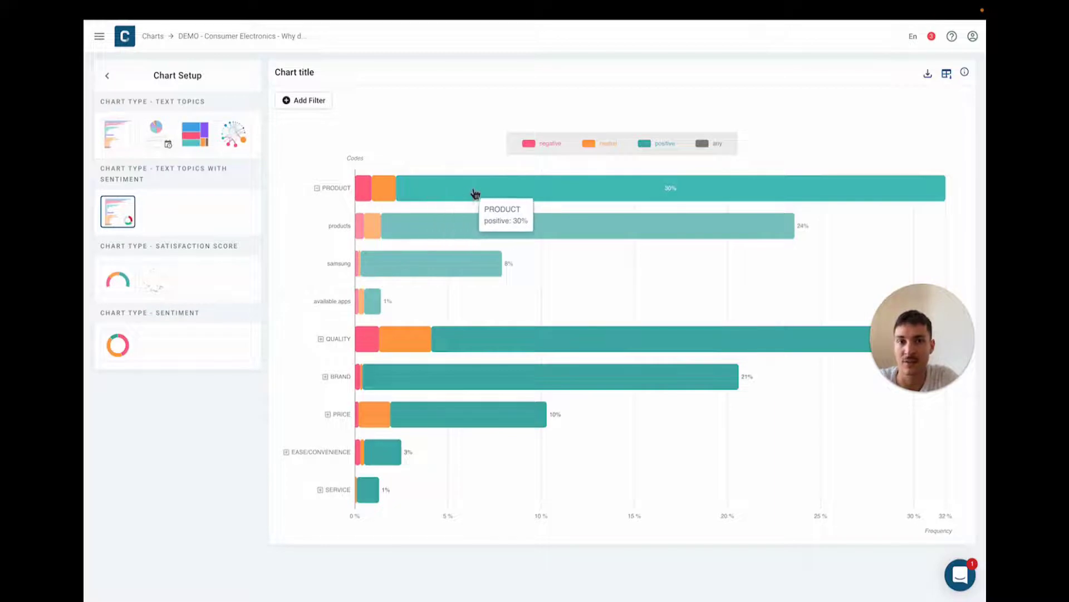
# Step: Browse the answers behind the positive PRODUCT bar and look through the fields available for filtering the chart
pyautogui.click(473, 194)
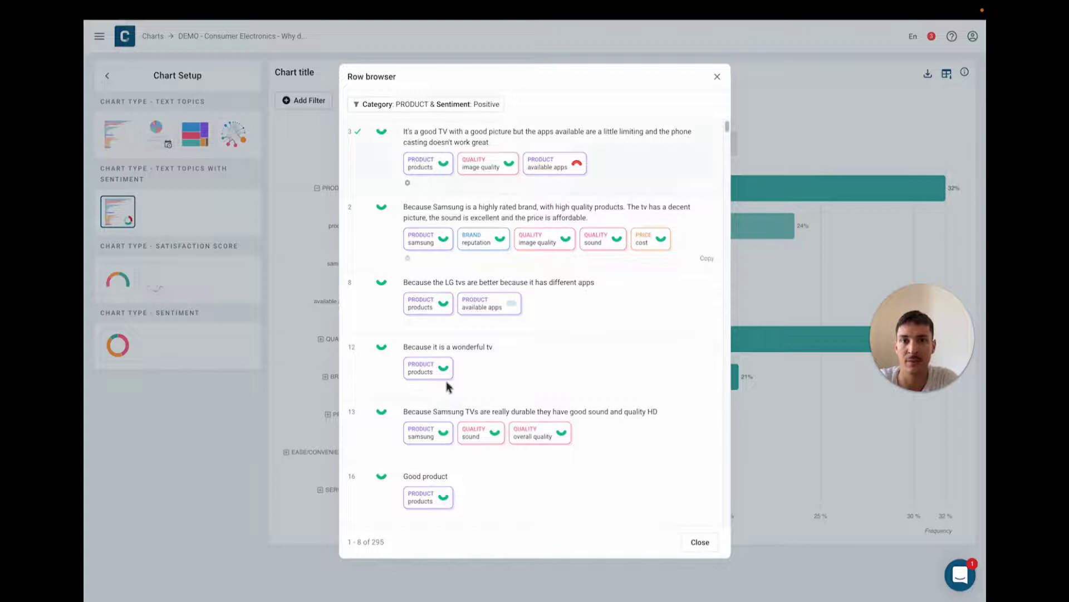
pyautogui.click(718, 78)
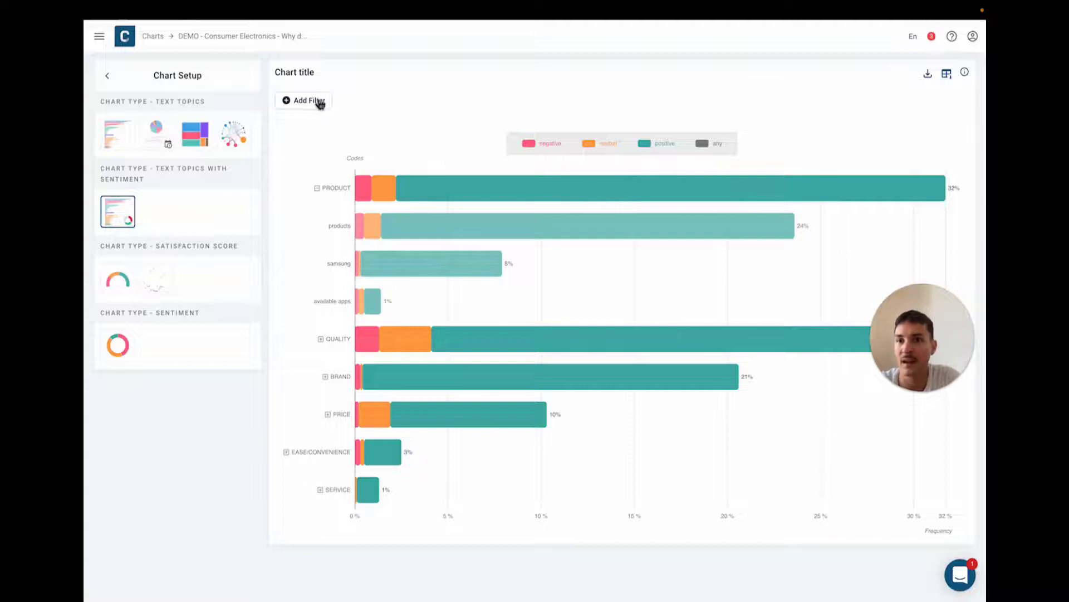
pyautogui.click(320, 104)
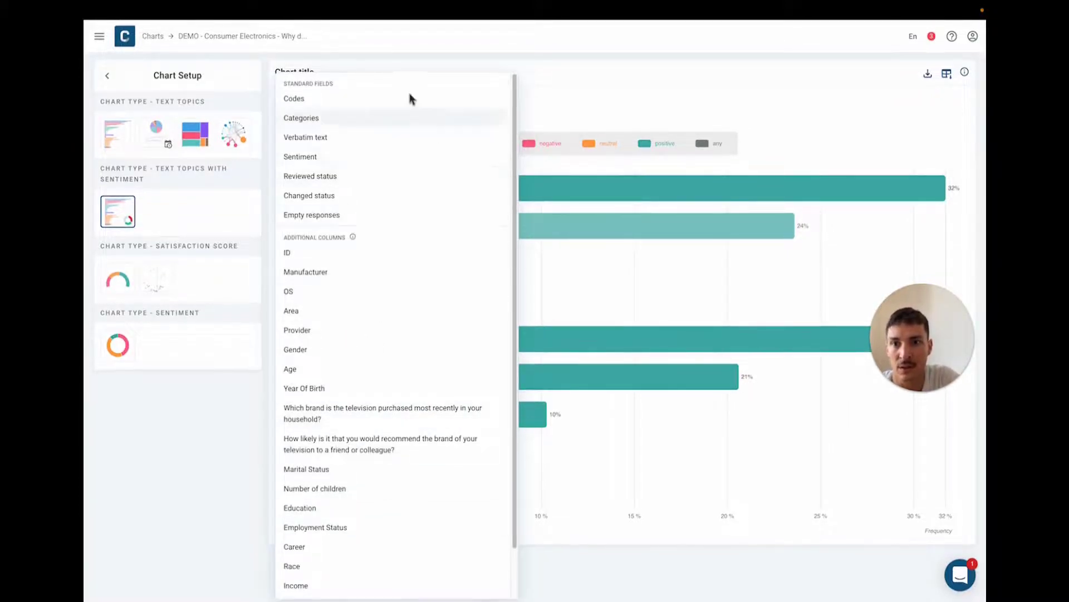
pyautogui.click(630, 79)
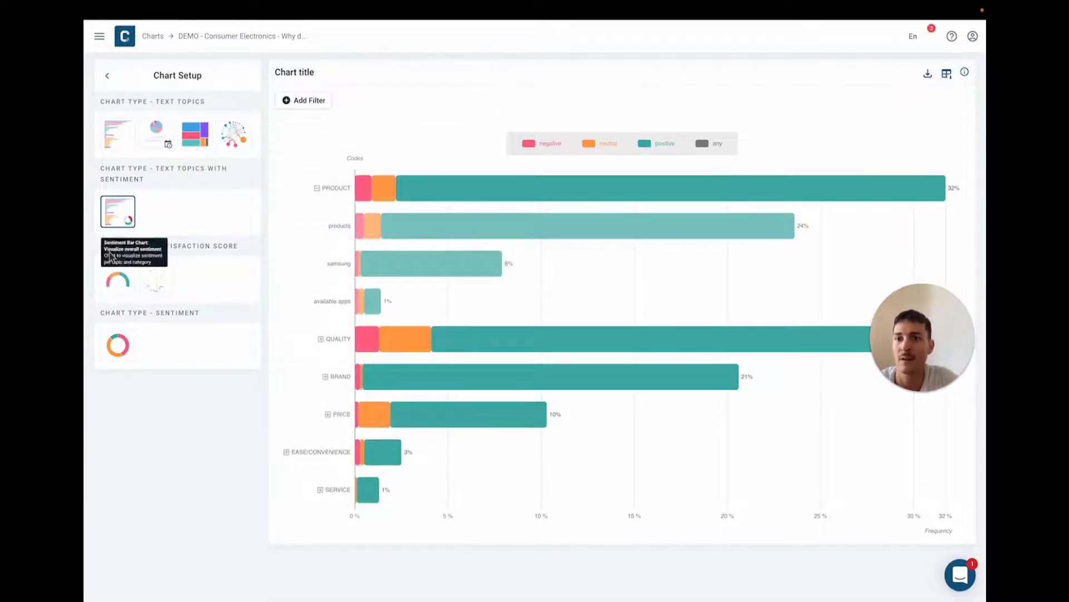
# Step: Preview the topic network, topics over time, sentiment ring and treemap chart types, checking the date column options
pyautogui.click(237, 131)
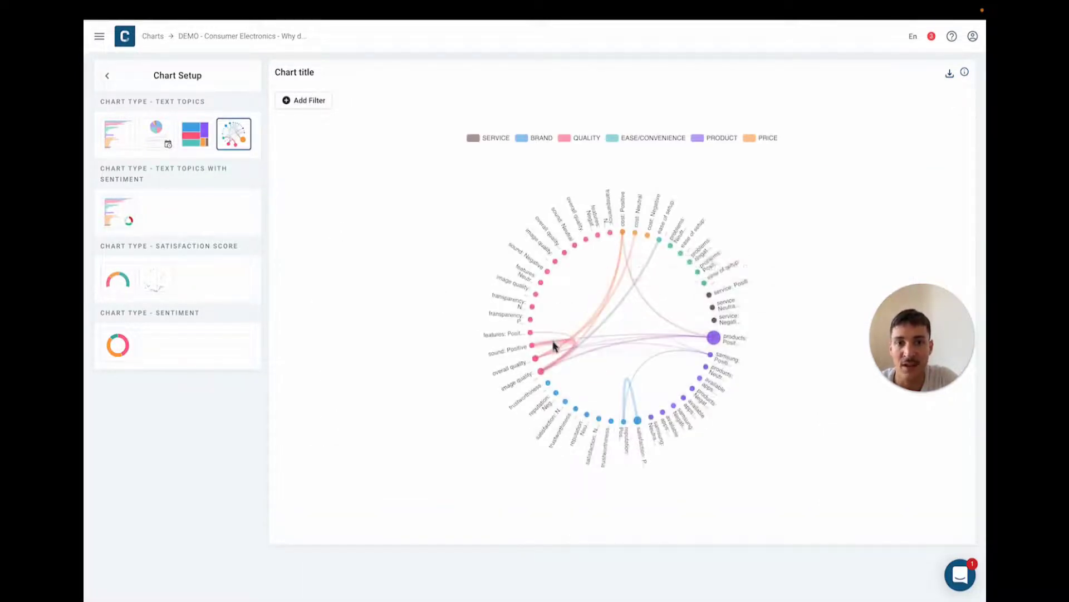
pyautogui.click(156, 134)
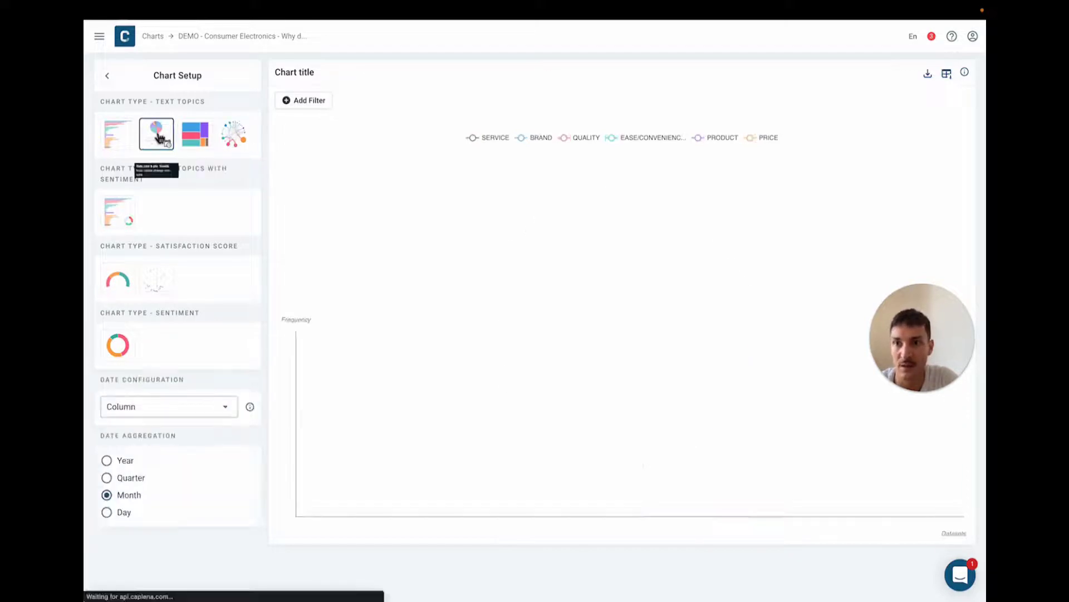
pyautogui.click(146, 404)
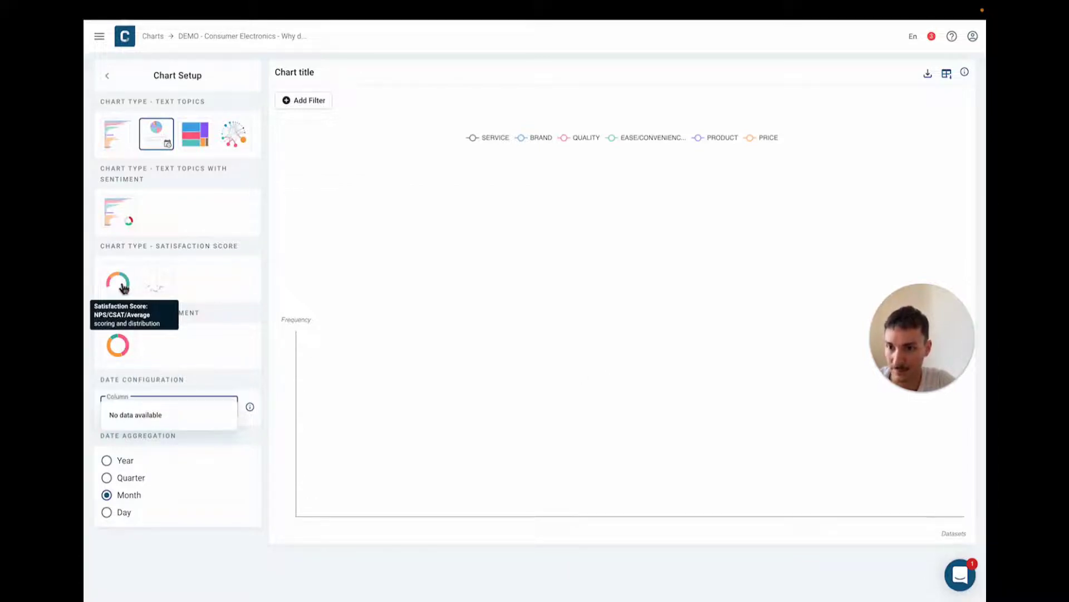
pyautogui.click(118, 344)
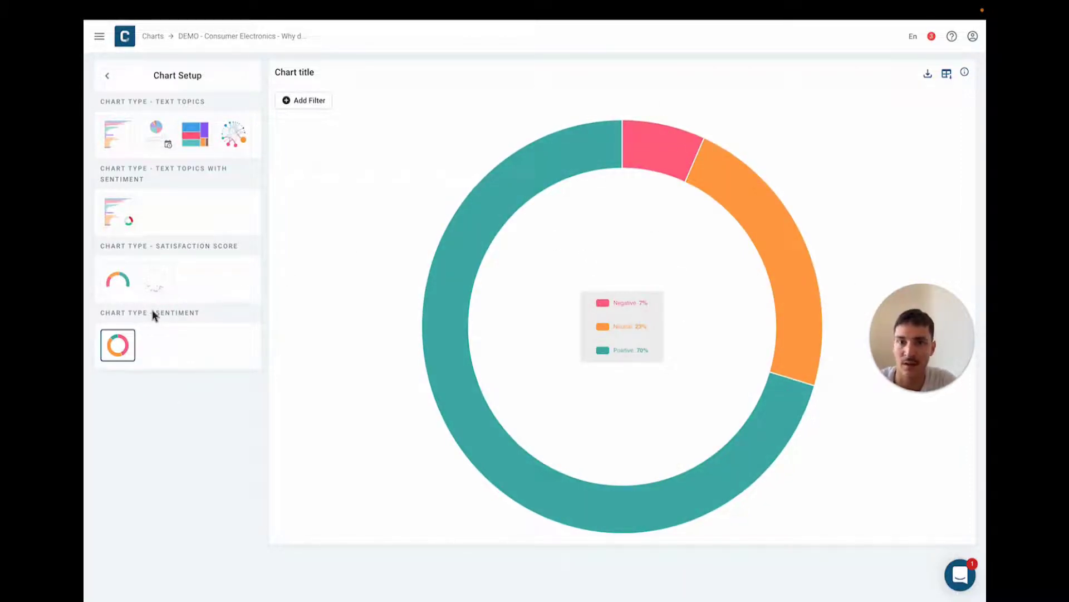
pyautogui.click(198, 139)
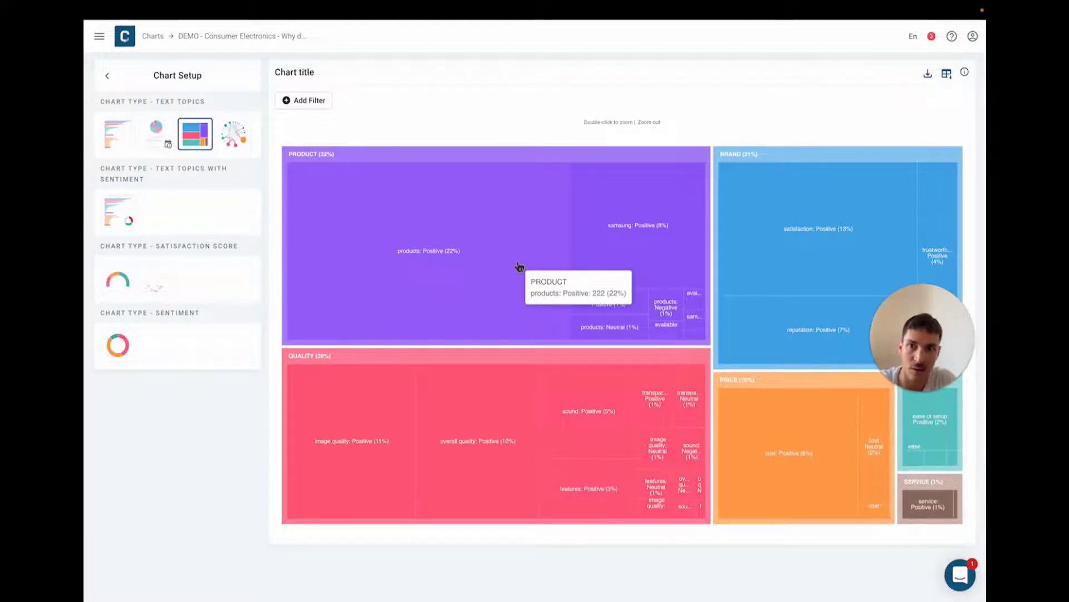
# Step: Display the driver analysis scatter chart and examine the relative impact of its Product and Quality topics
pyautogui.click(162, 285)
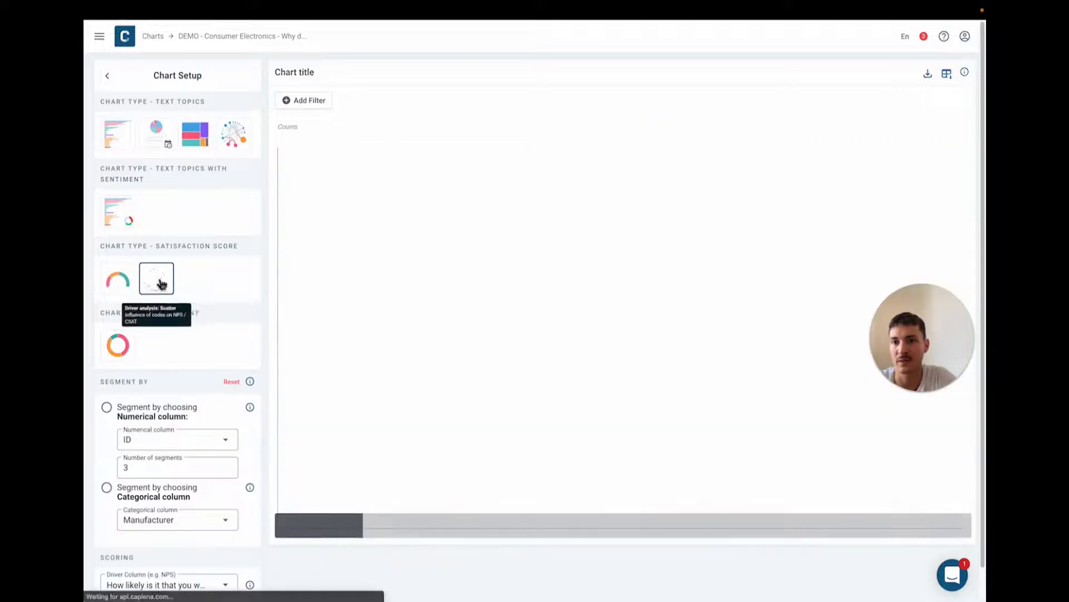
pyautogui.moveTo(862, 194)
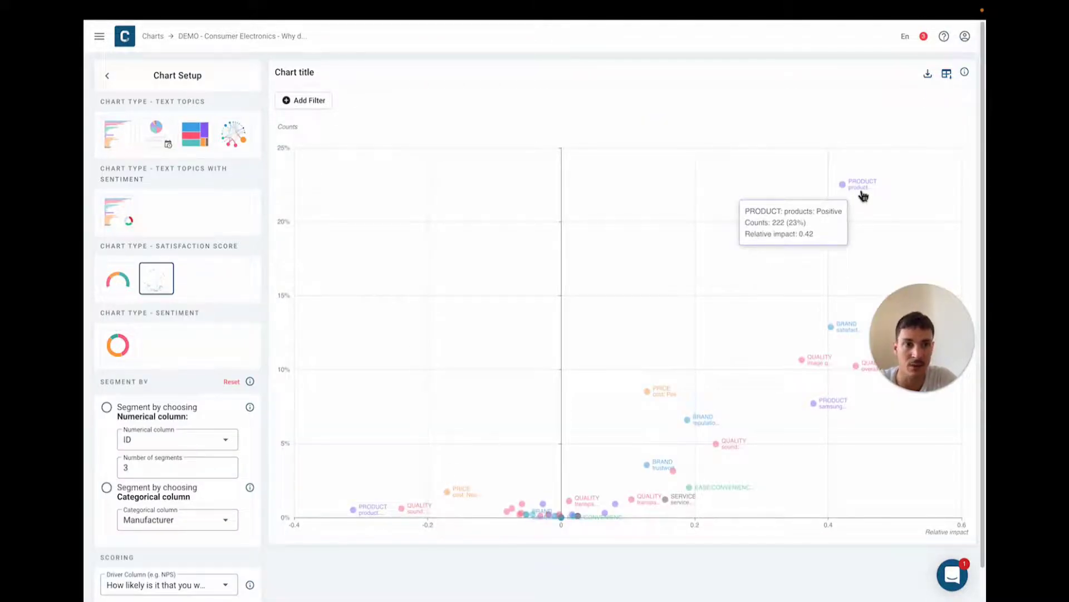
pyautogui.moveTo(816, 366)
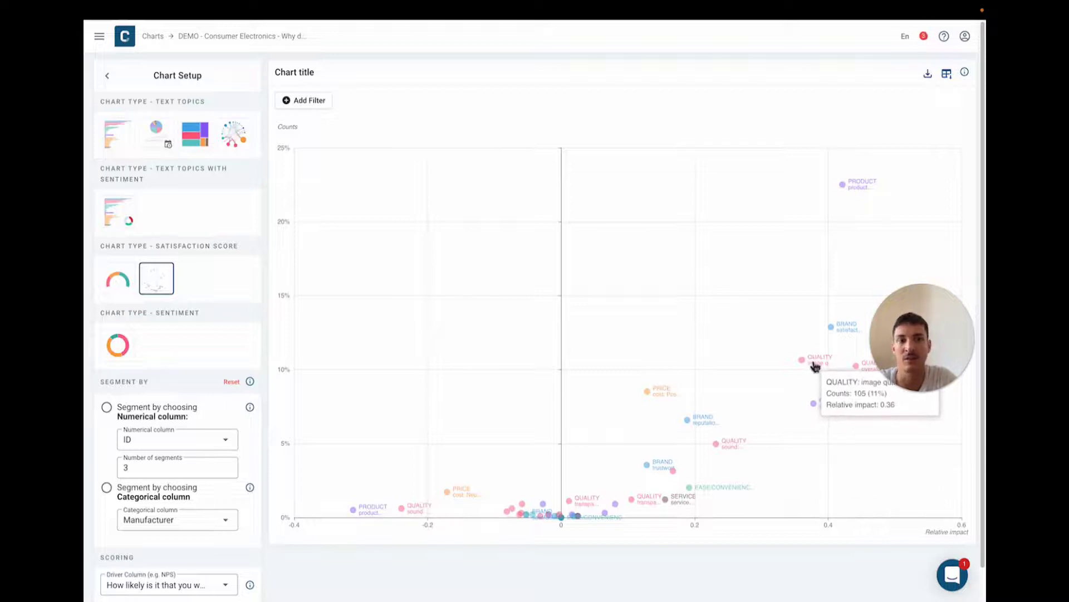
pyautogui.moveTo(420, 511)
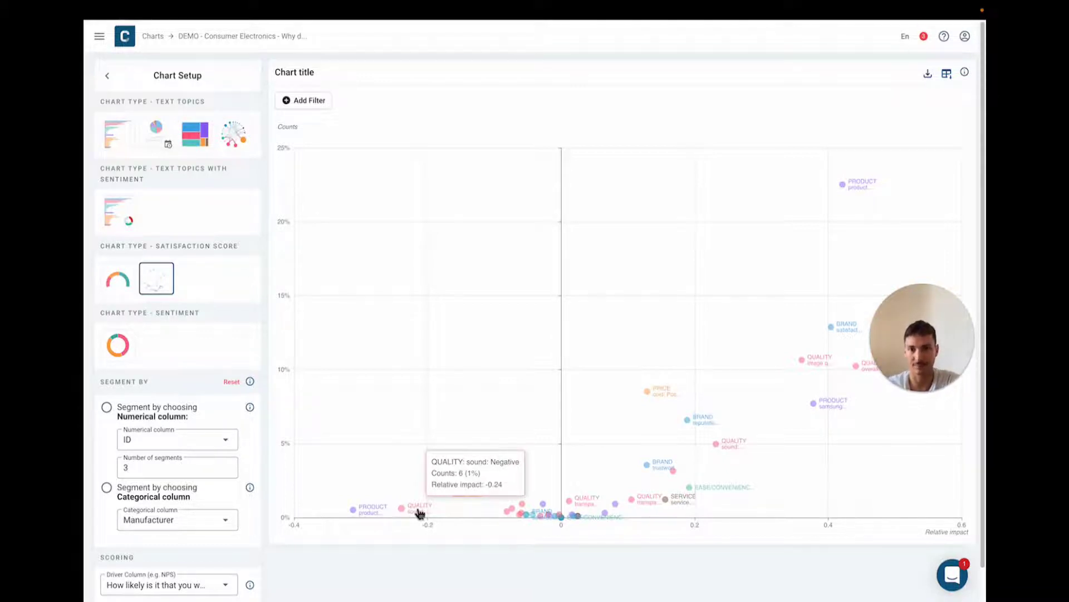
# Step: Set the chart type back to the Sentiment Bar Chart and save the chart
pyautogui.click(107, 76)
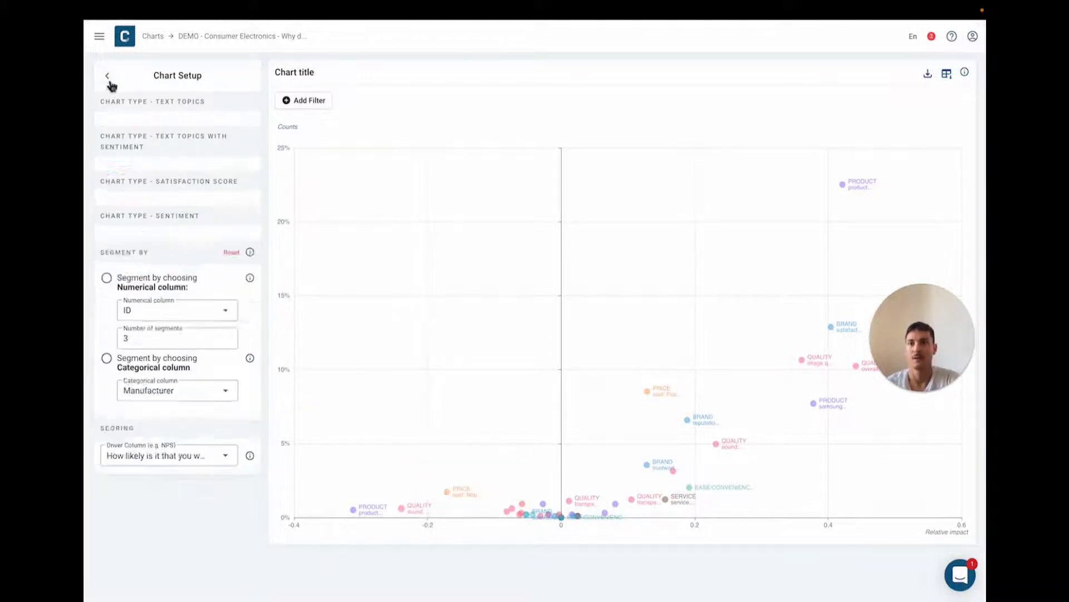
pyautogui.click(225, 77)
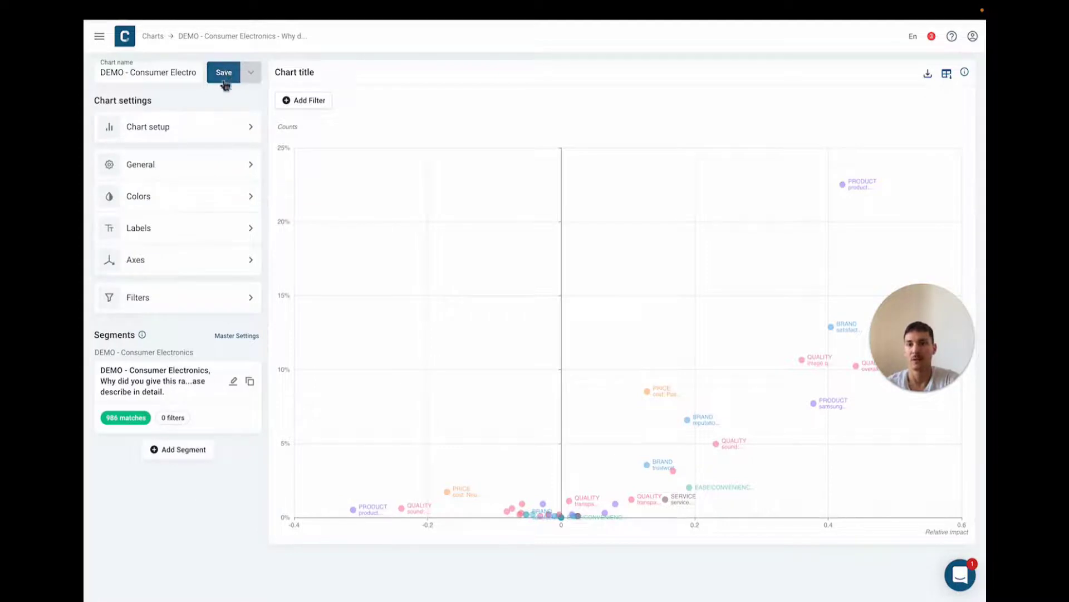
pyautogui.click(201, 136)
pyautogui.click(107, 77)
pyautogui.click(225, 81)
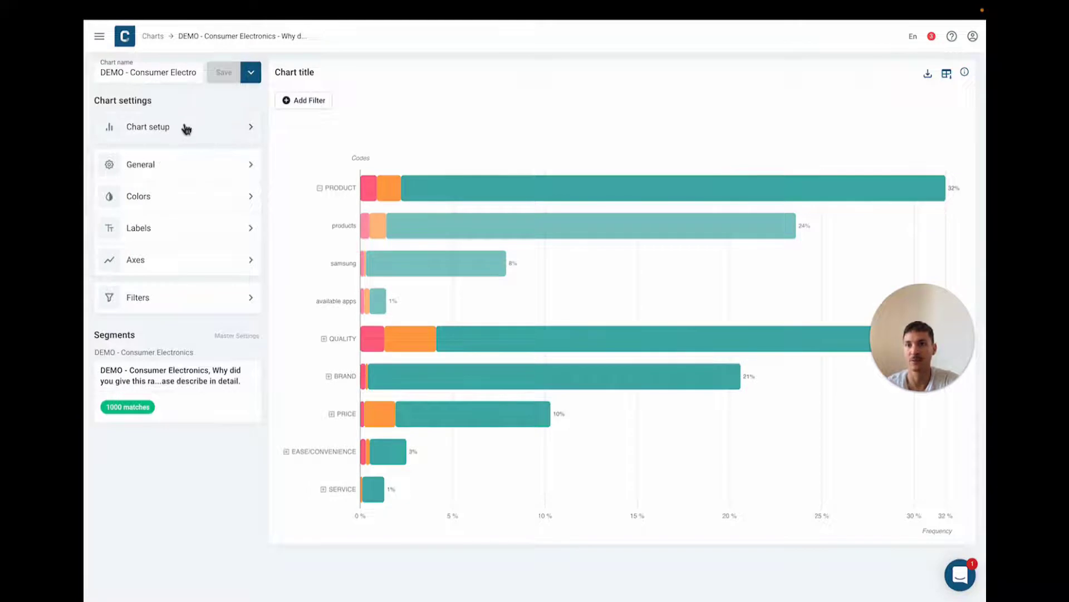
# Step: Save a copy of the chart, change the copy to the driver analysis scatter type and save it
pyautogui.click(251, 72)
pyautogui.click(241, 107)
pyautogui.click(160, 129)
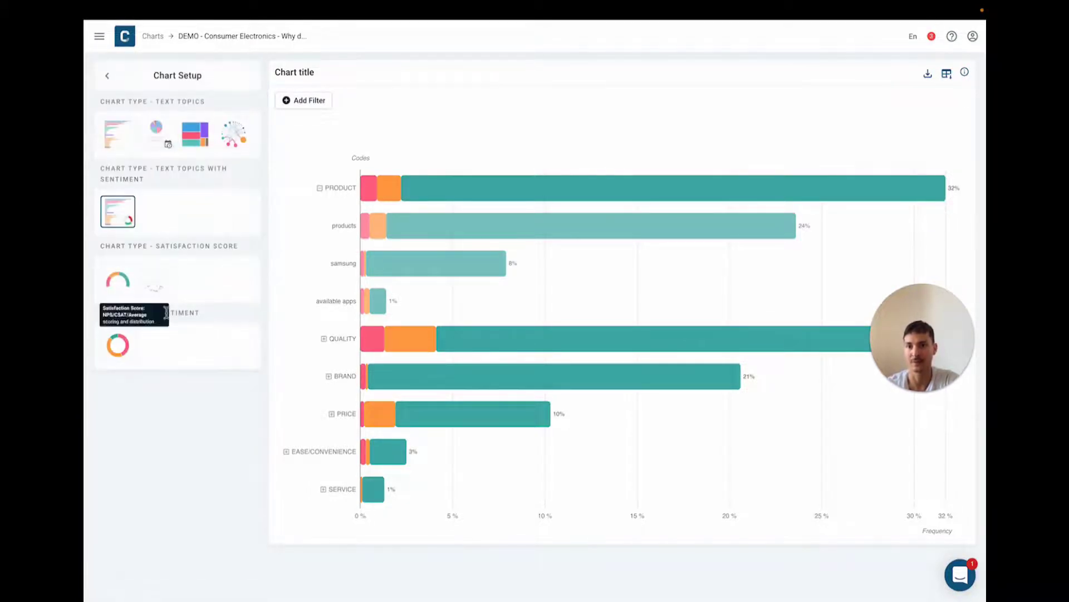
pyautogui.click(157, 286)
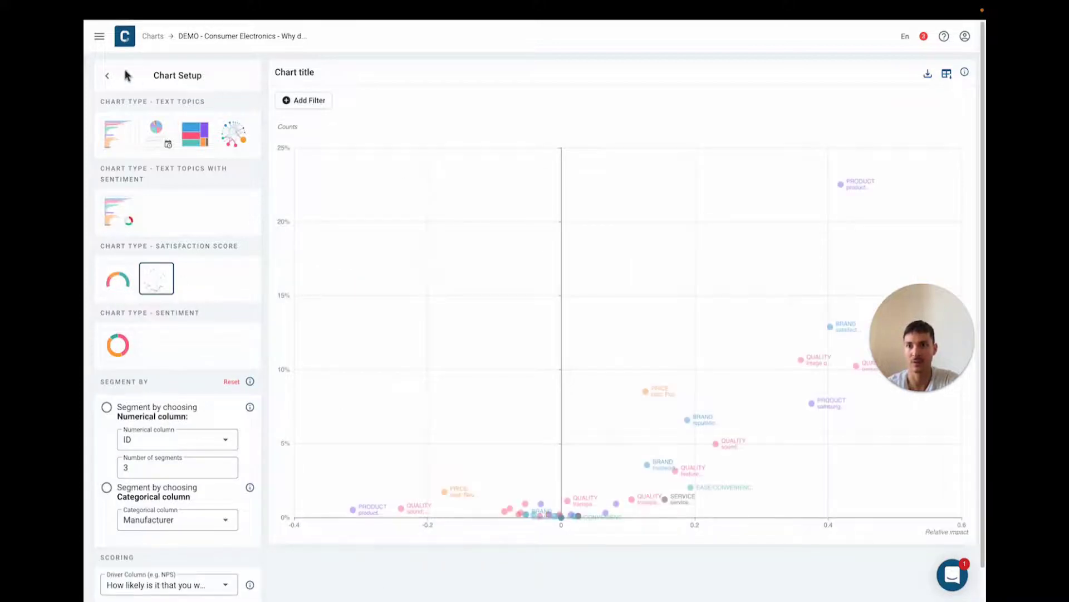
pyautogui.click(107, 75)
pyautogui.click(226, 73)
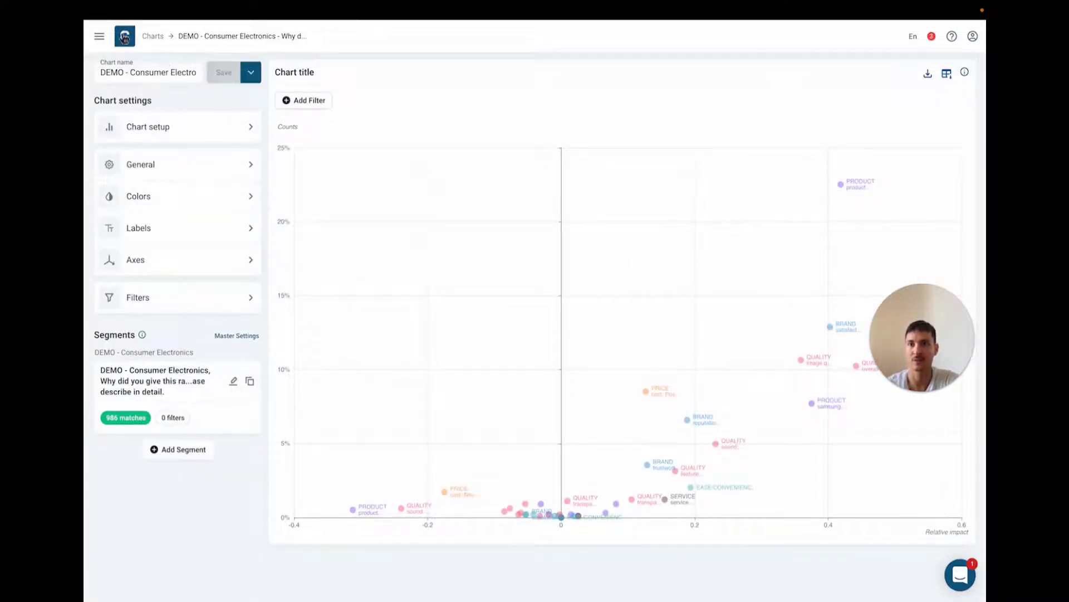
# Step: Create a new dashboard and add the existing chart "DEMO - Consumer Electronics - Why did you give thi" created on 26.06.2022
pyautogui.click(99, 37)
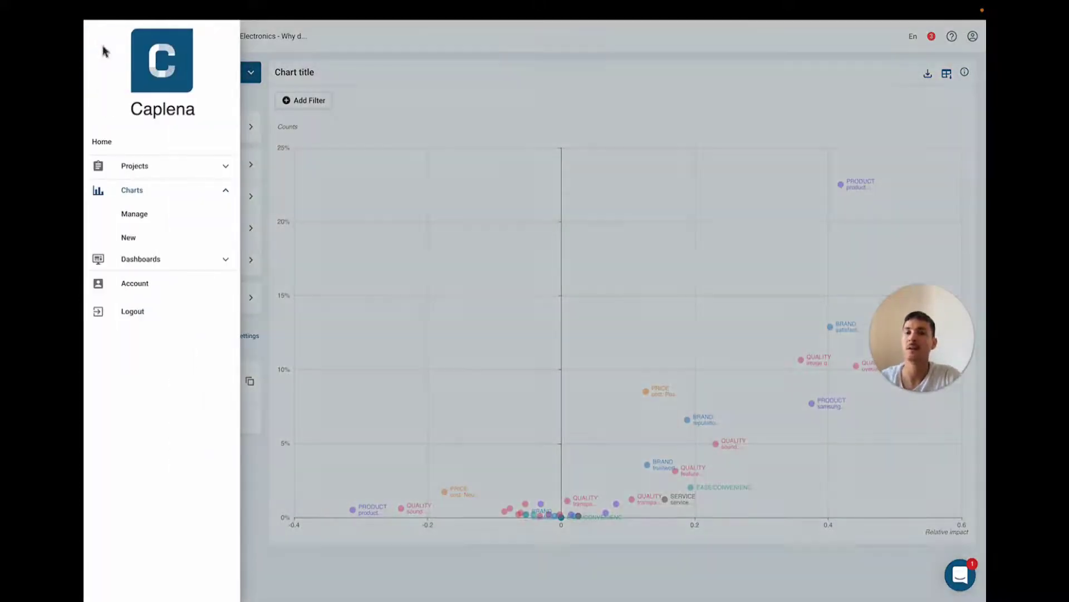
pyautogui.click(151, 259)
pyautogui.click(153, 262)
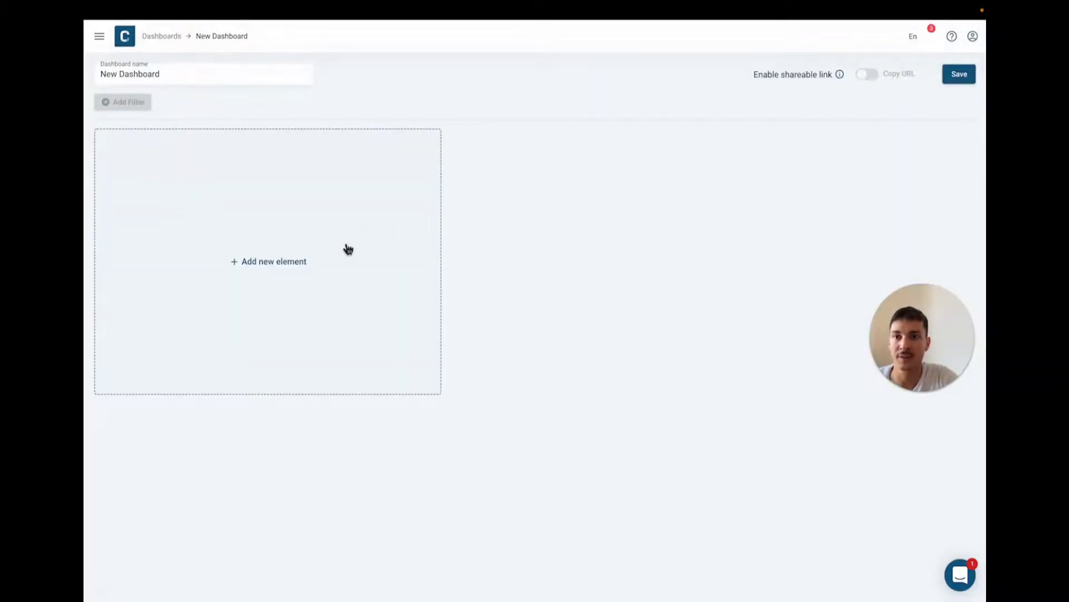
pyautogui.click(349, 287)
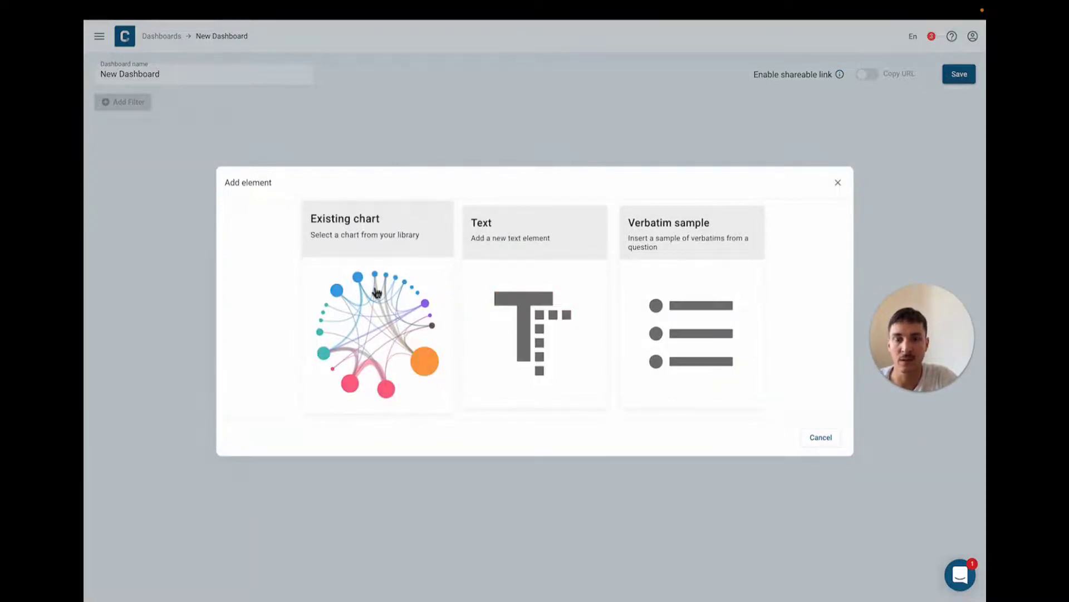
pyautogui.click(377, 290)
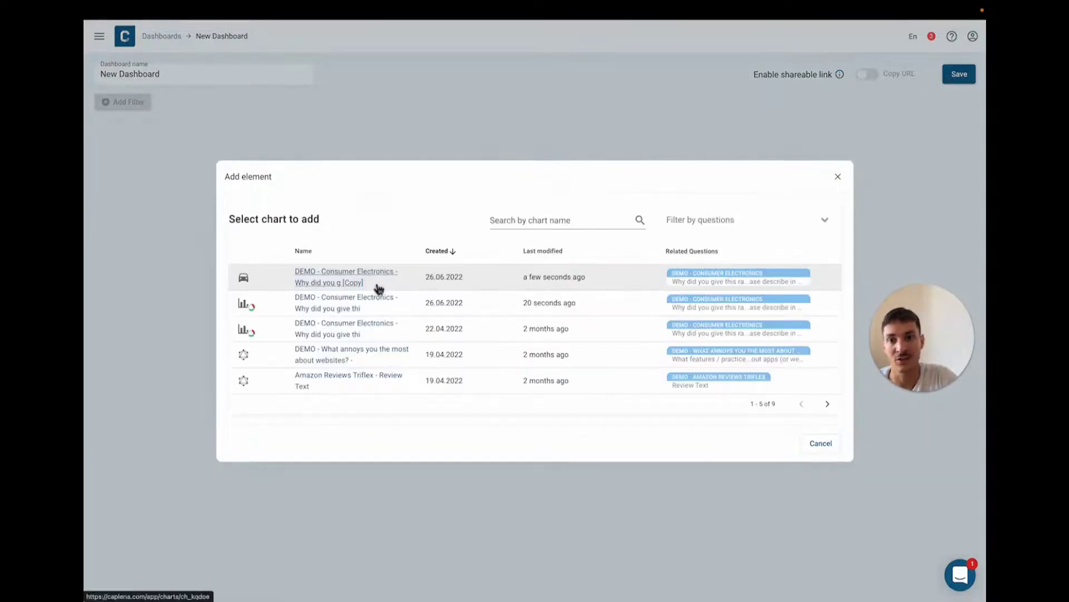
pyautogui.click(328, 309)
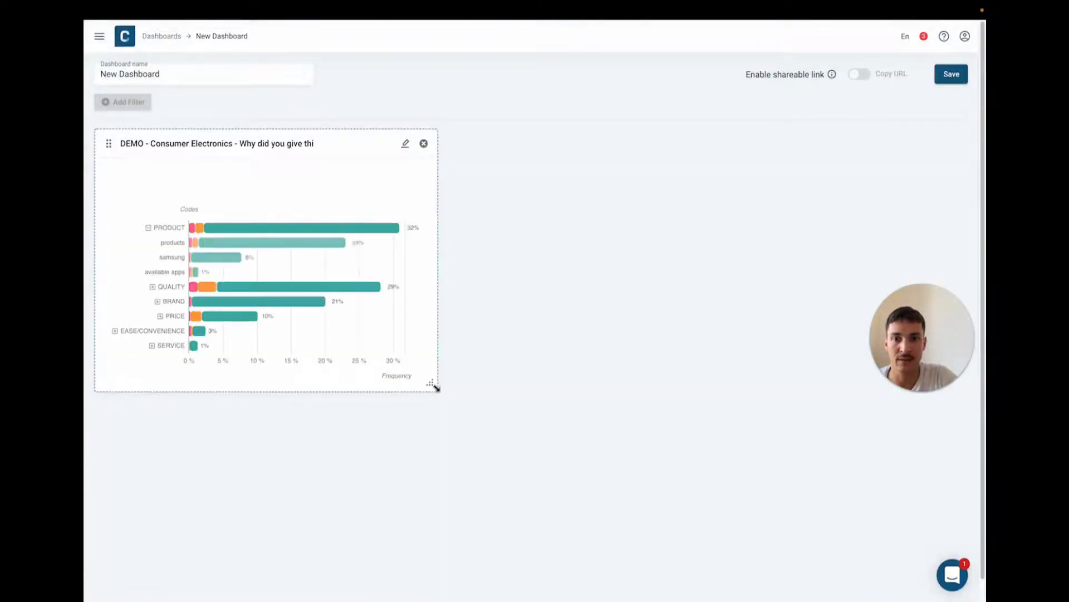
# Step: Add a text element to the dashboard with the title "Demo Consumer electronics" and the text "lorem ipsum"
pyautogui.click(629, 241)
pyautogui.click(543, 281)
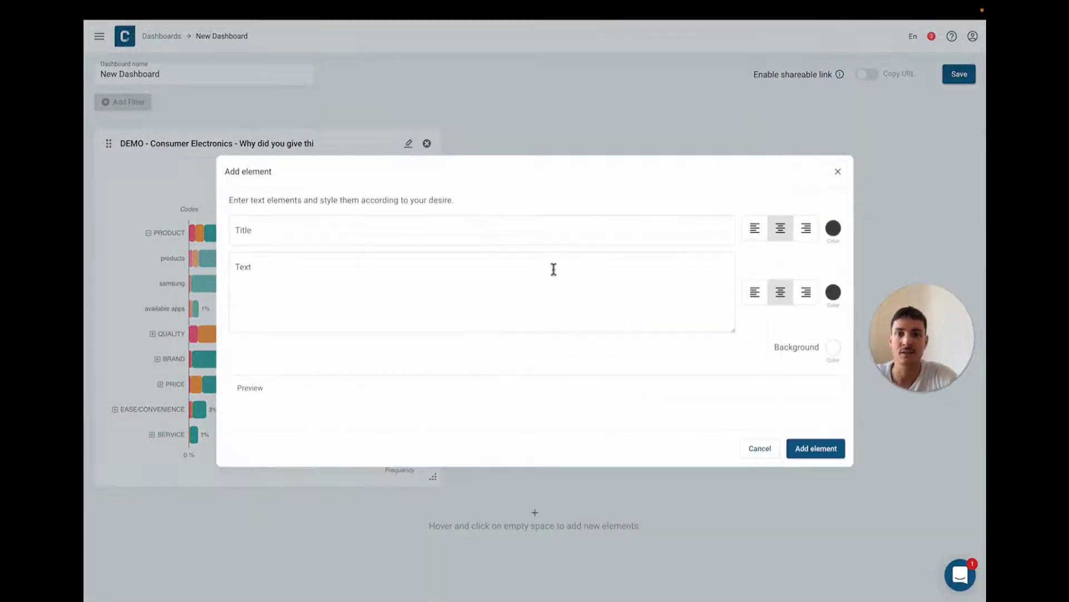
pyautogui.click(486, 231)
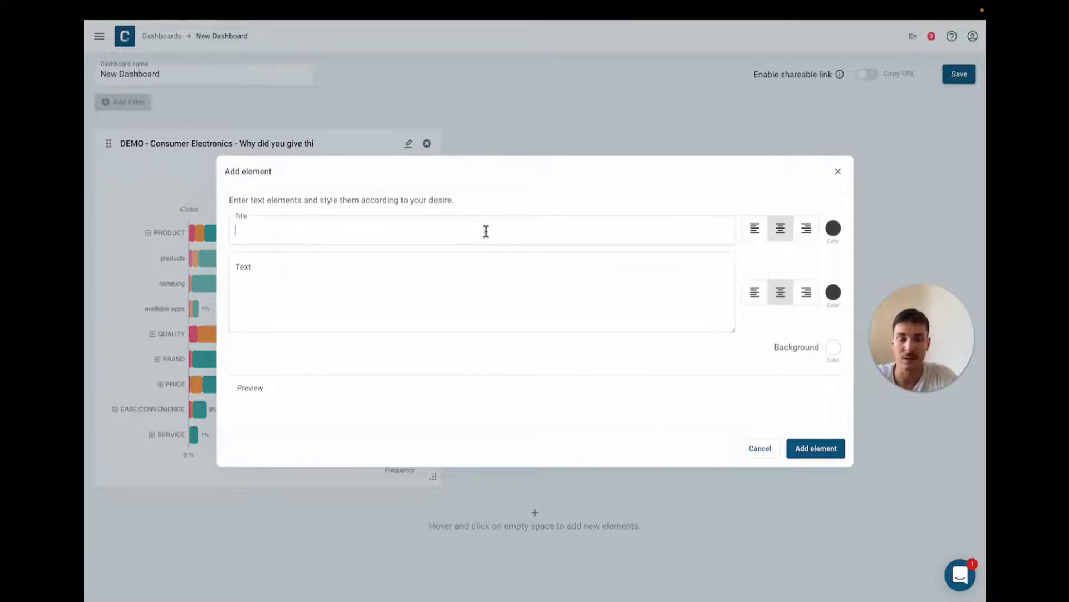
pyautogui.write('Demo ')
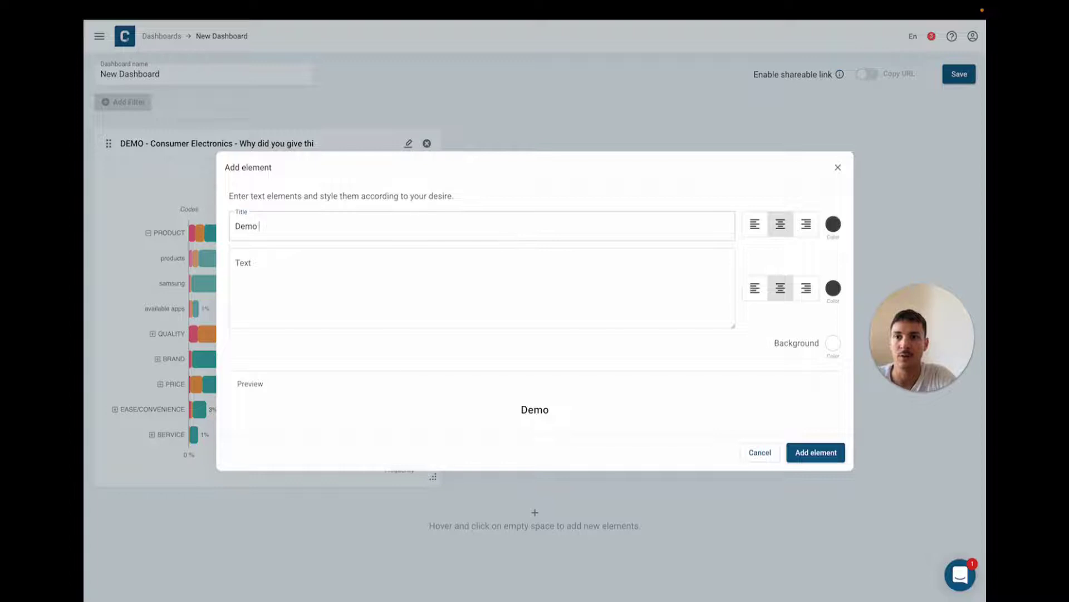
pyautogui.write('Consumer electronig')
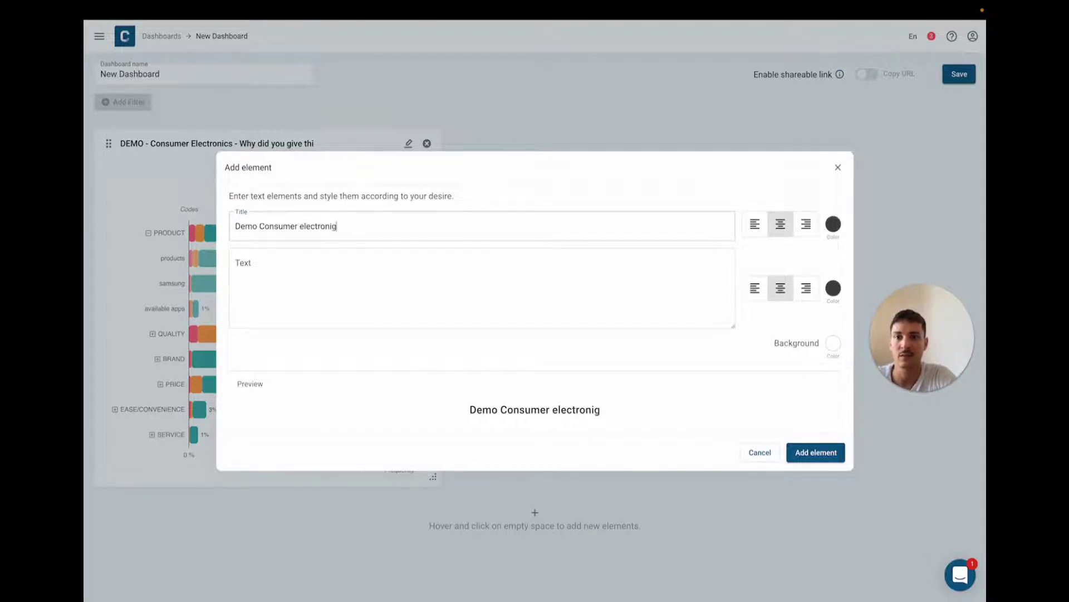
pyautogui.press('BackSpace')
pyautogui.write('cs')
pyautogui.click(477, 269)
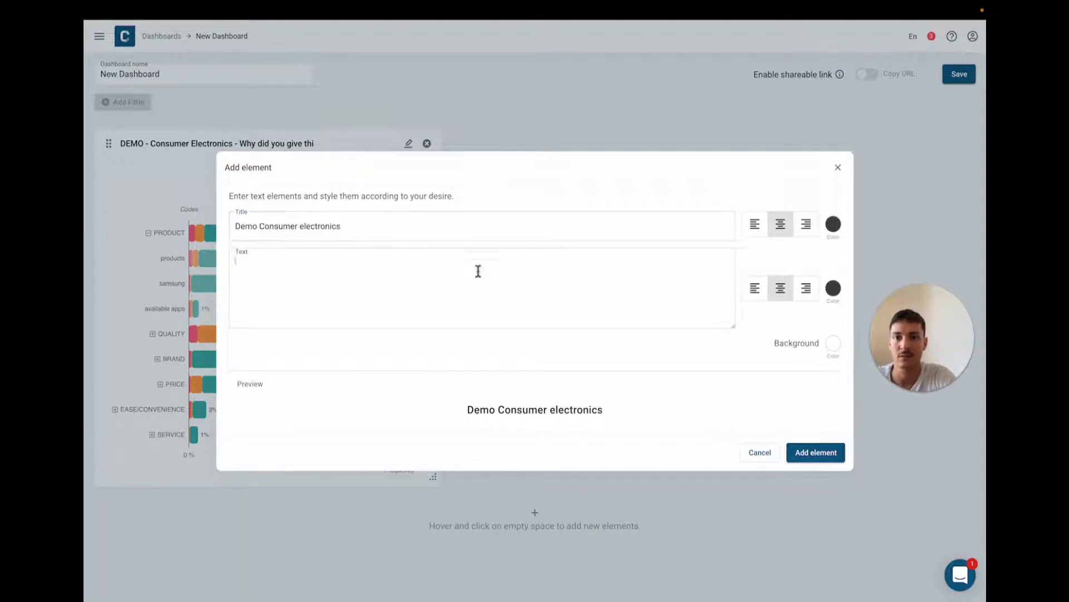
pyautogui.write('lorem ipsum')
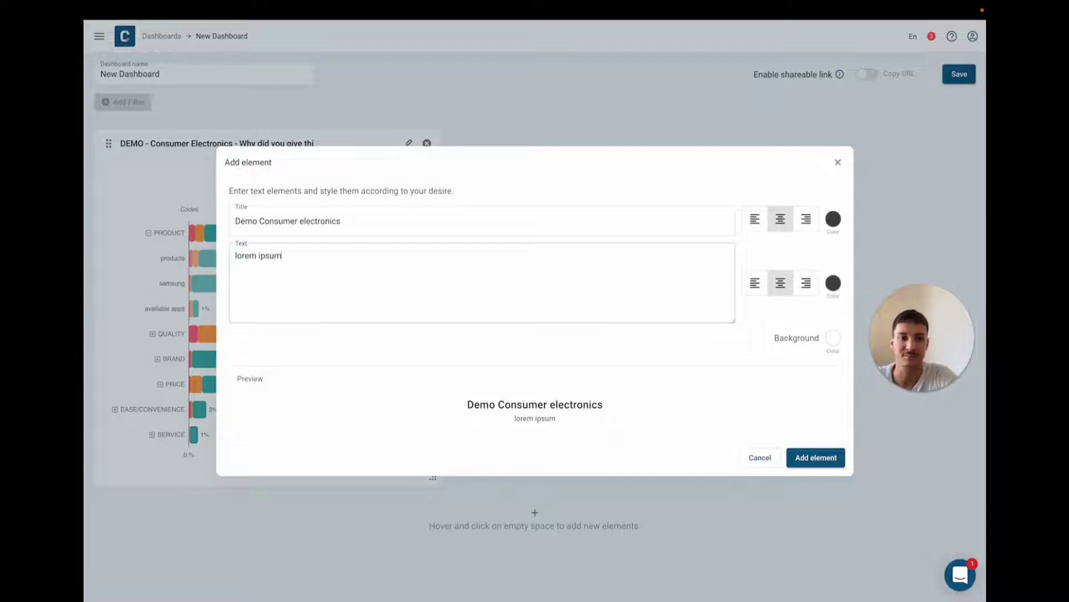
pyautogui.click(809, 463)
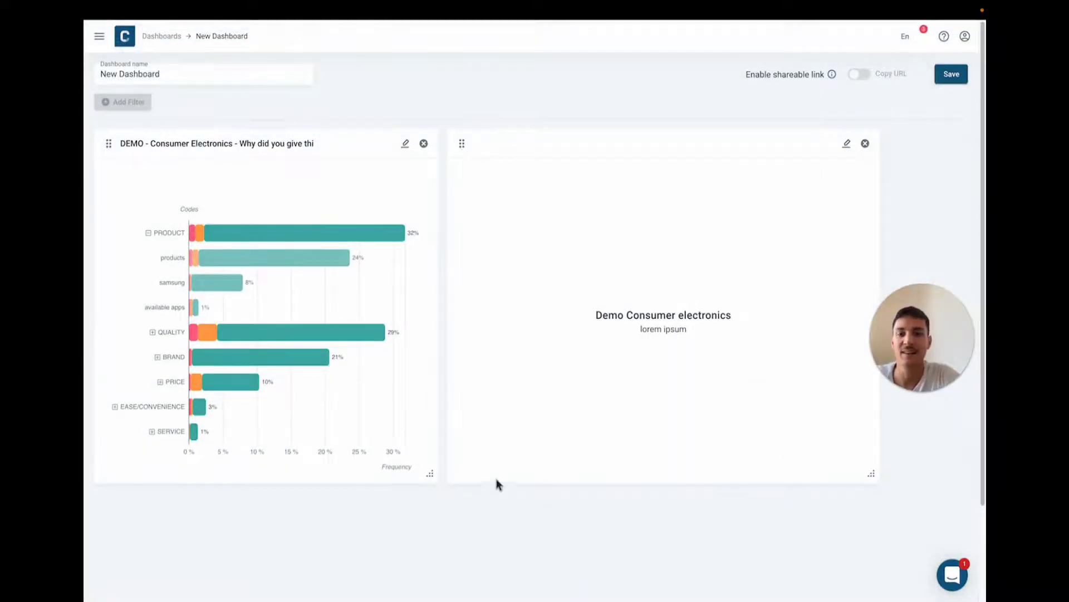
# Step: Add an untitled element listing the DEMO - Consumer Electronics question's answers with the Codes column, and save the dashboard
pyautogui.scroll(-3, 390, 479)
pyautogui.click(289, 485)
pyautogui.click(690, 306)
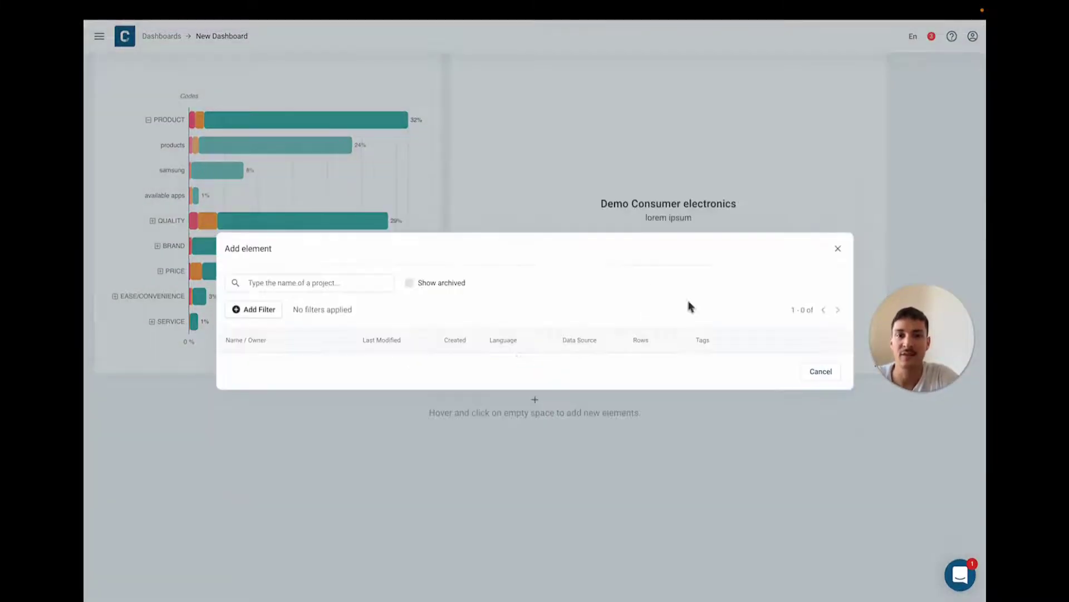
pyautogui.click(295, 275)
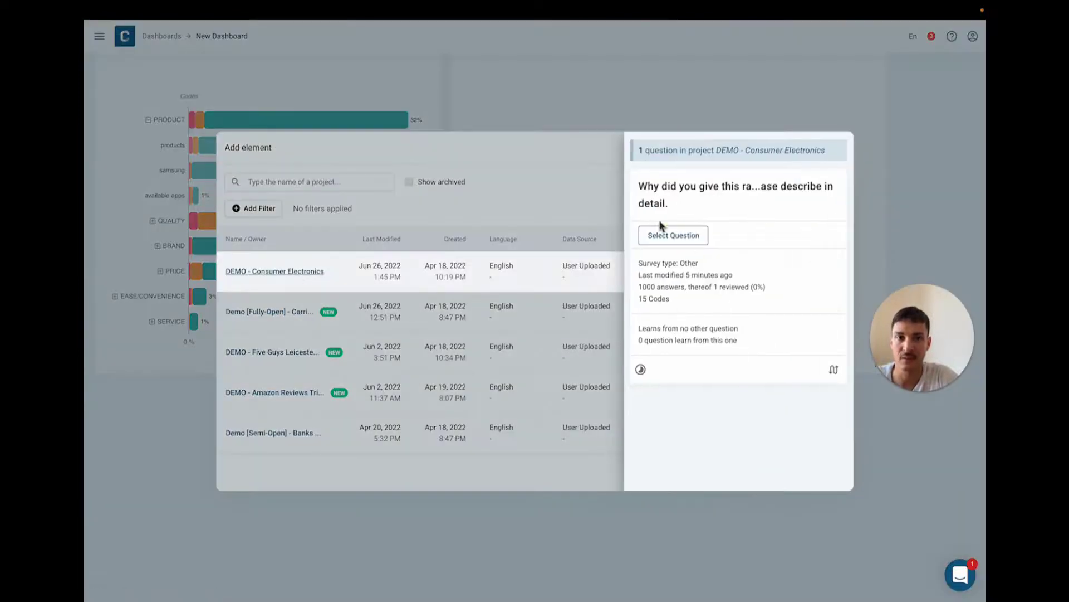
pyautogui.click(681, 238)
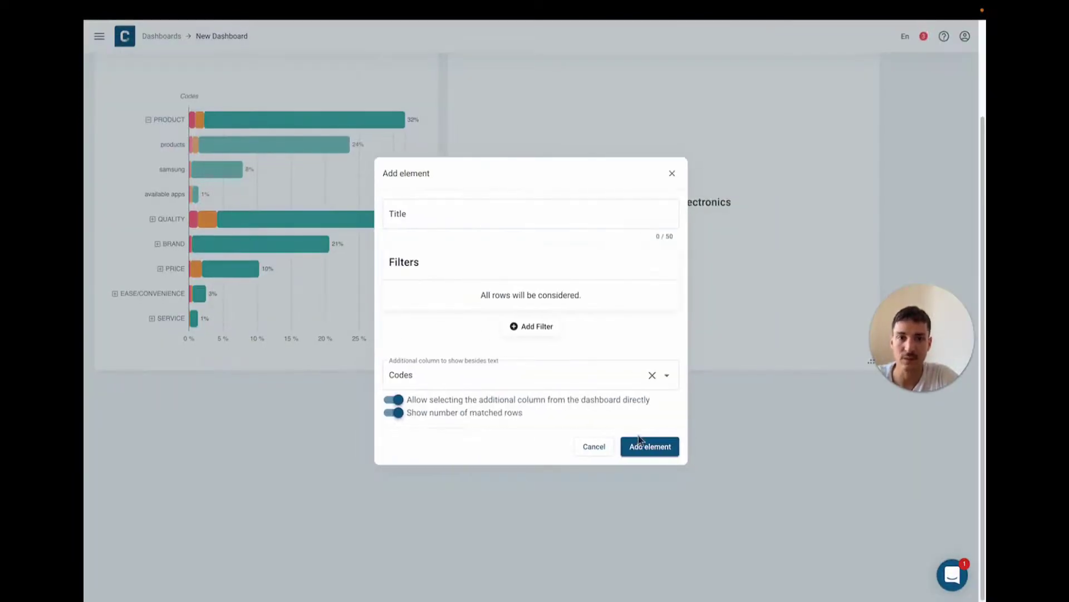
pyautogui.click(653, 446)
pyautogui.moveTo(348, 544); pyautogui.dragTo(412, 545)
pyautogui.scroll(3, 430, 437)
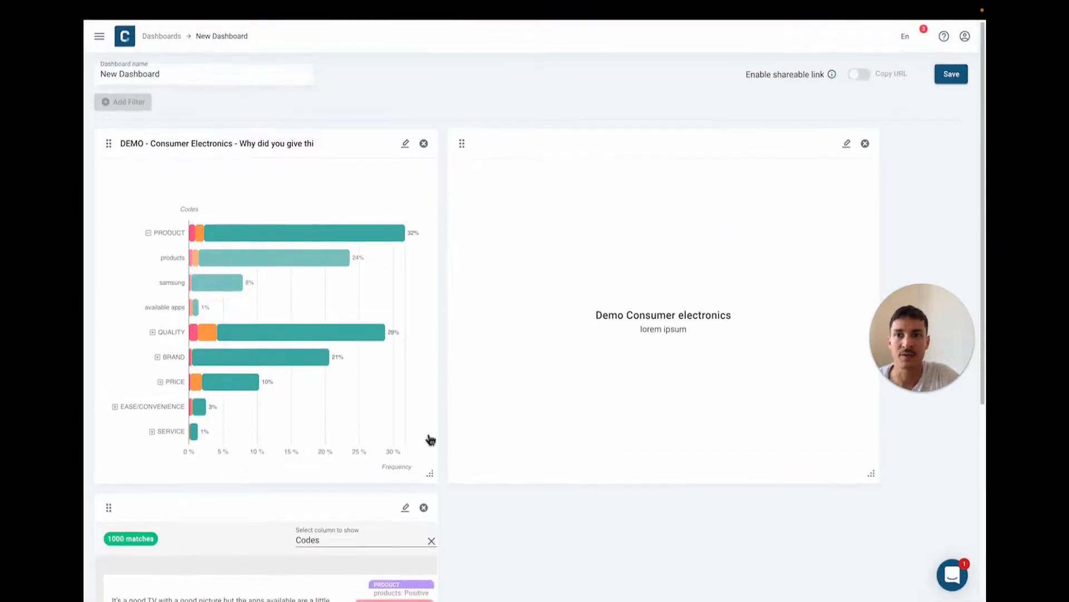
pyautogui.click(952, 78)
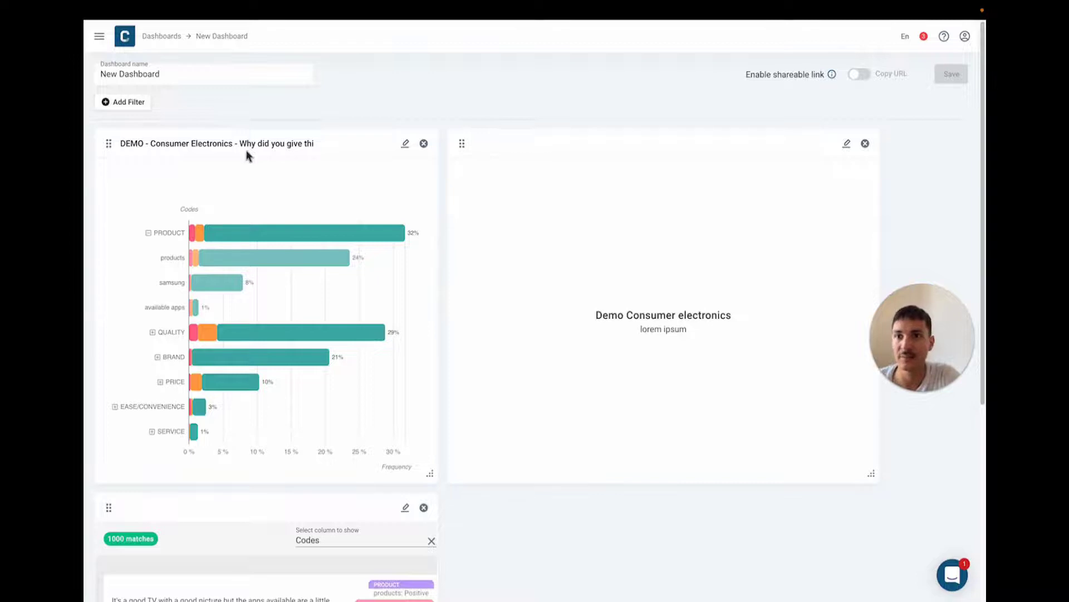
# Step: Examine the standard fields and additional columns available for filtering the dashboard
pyautogui.click(135, 104)
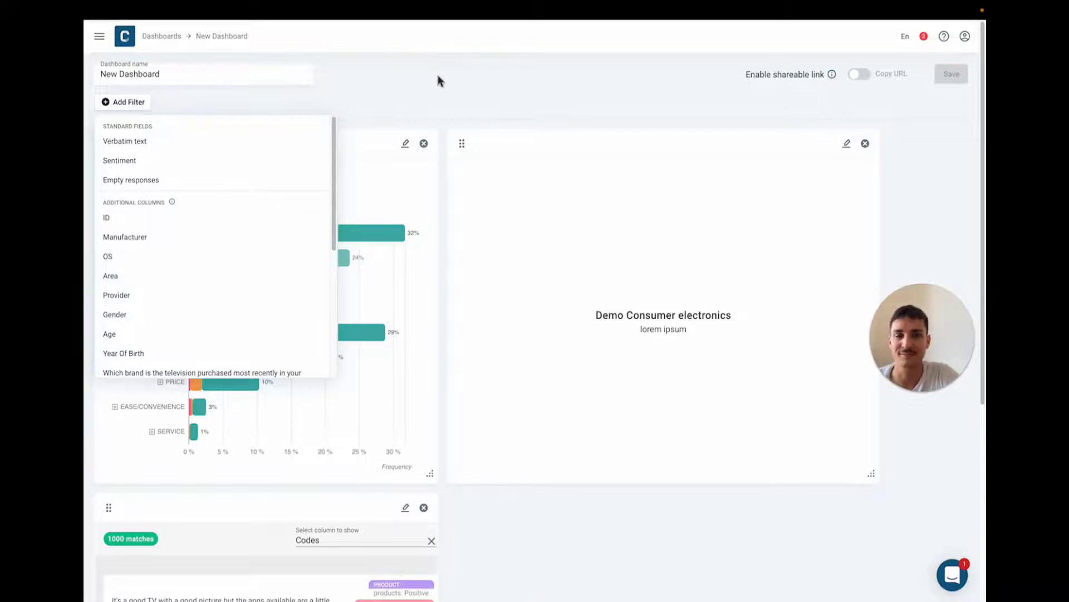
pyautogui.click(437, 102)
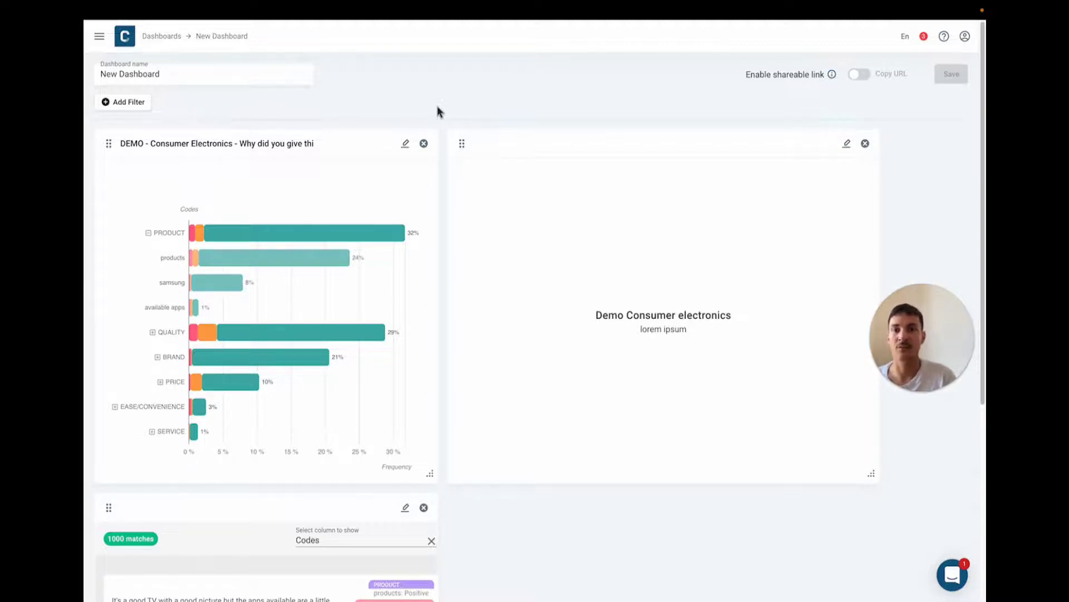
pyautogui.moveTo(361, 235)
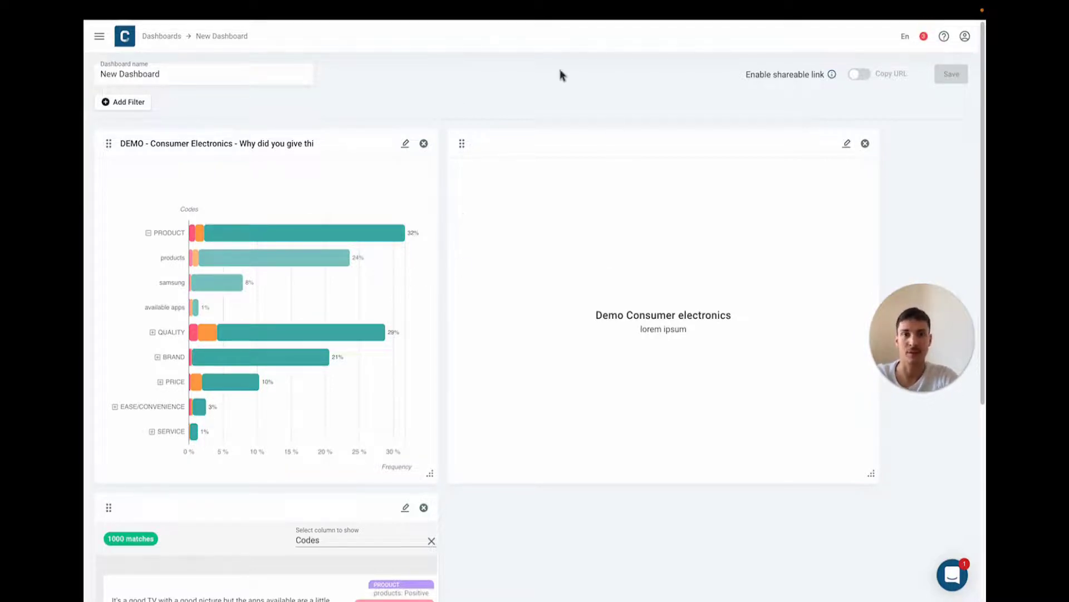
# Step: Go to the projects overview and open the DEMO - Five Guys Leicester Cheapside - Reviews project
pyautogui.click(99, 36)
pyautogui.click(192, 174)
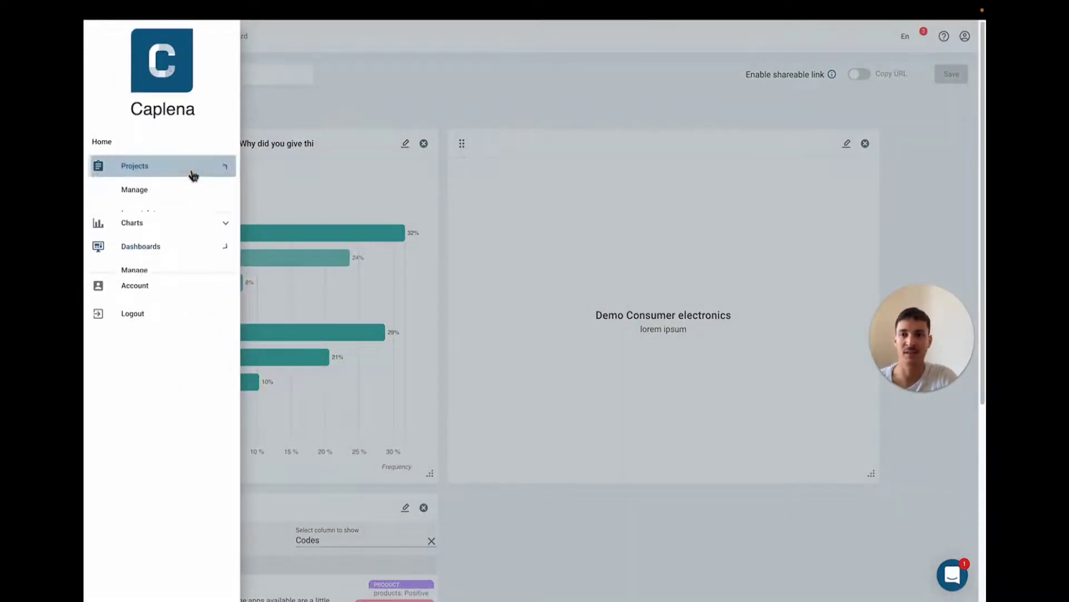
pyautogui.click(179, 189)
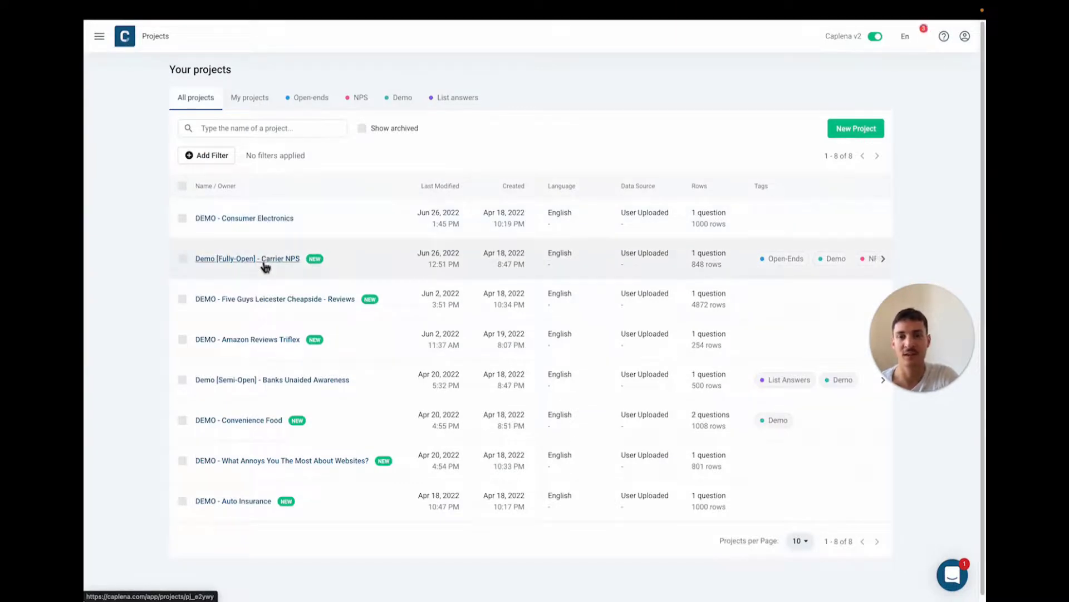
pyautogui.click(275, 301)
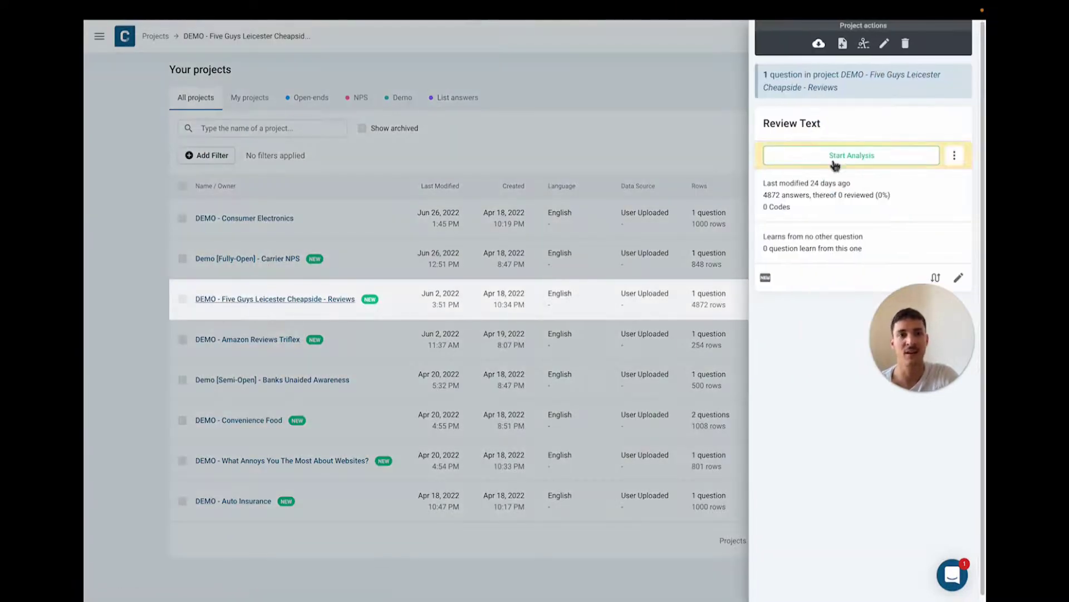
# Step: Start the analysis of the Review Text question as Open text and continue through the scaffold stage to the topic designer
pyautogui.click(868, 158)
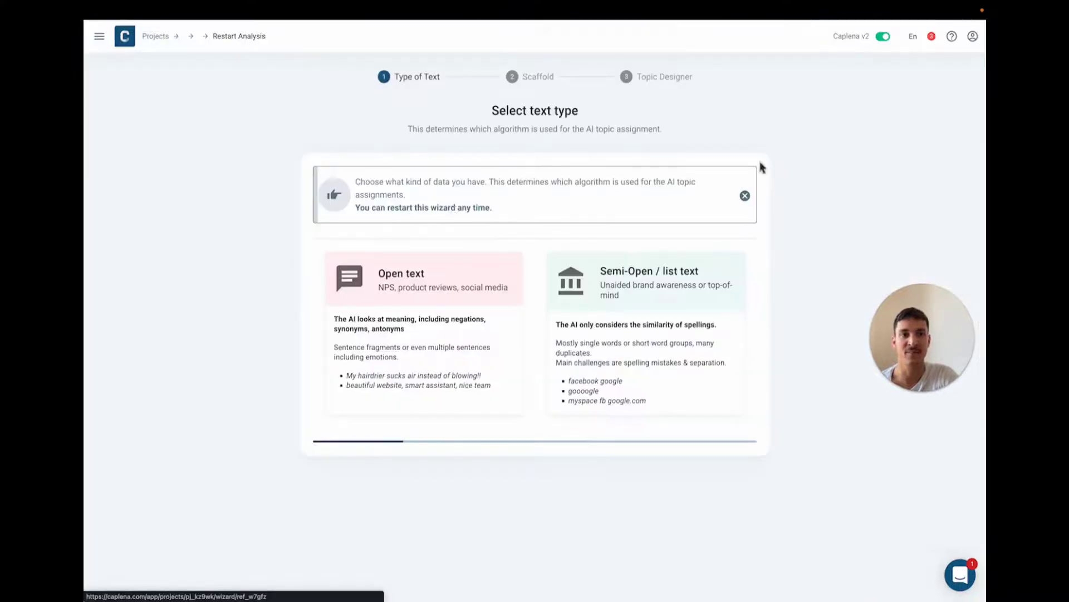
pyautogui.click(409, 372)
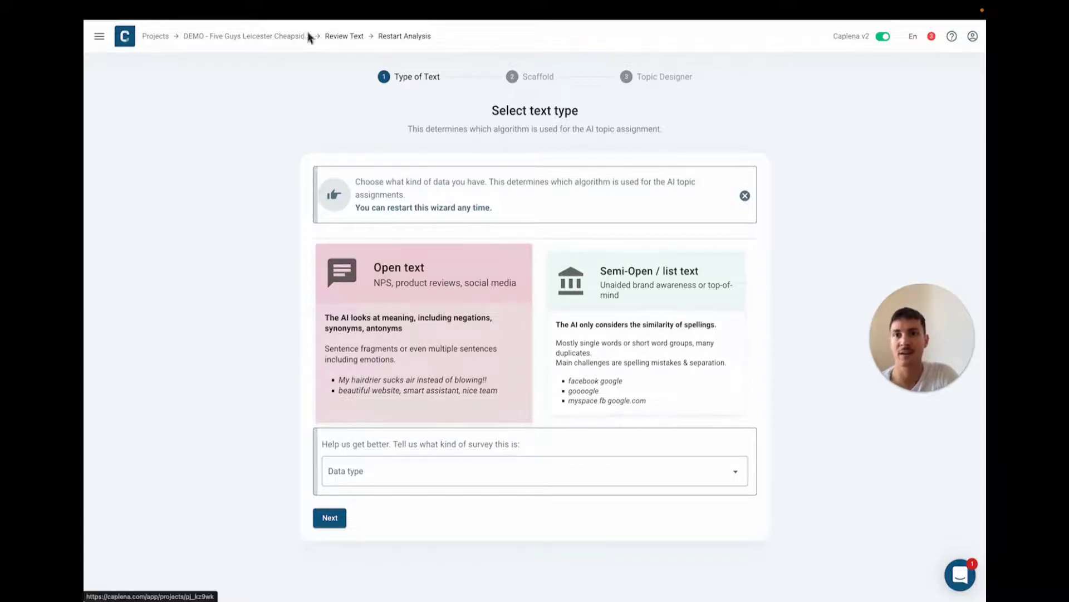
pyautogui.click(338, 522)
pyautogui.click(376, 402)
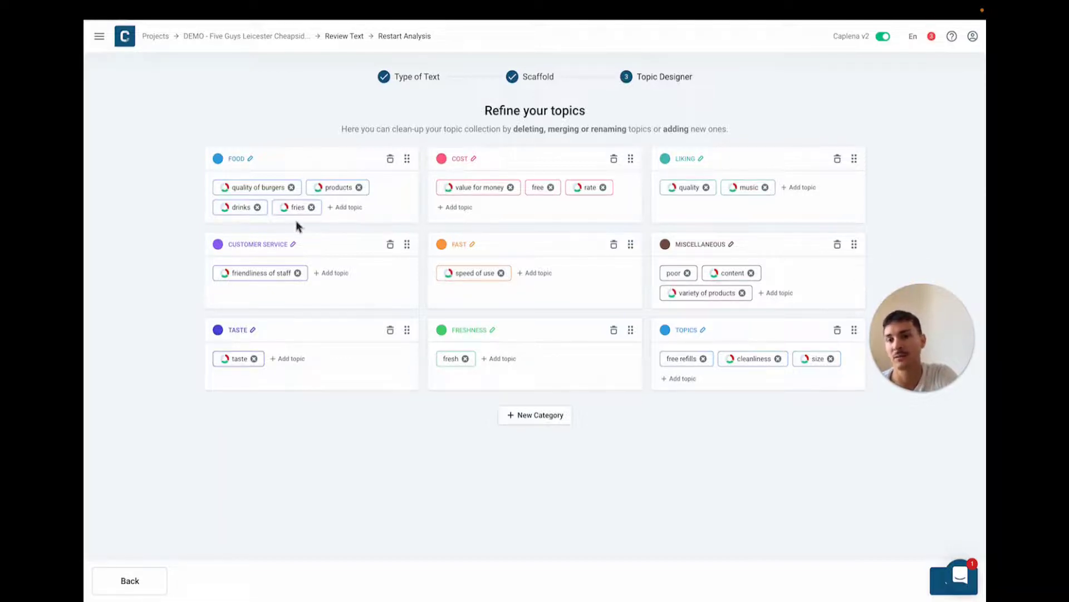
pyautogui.moveTo(341, 28)
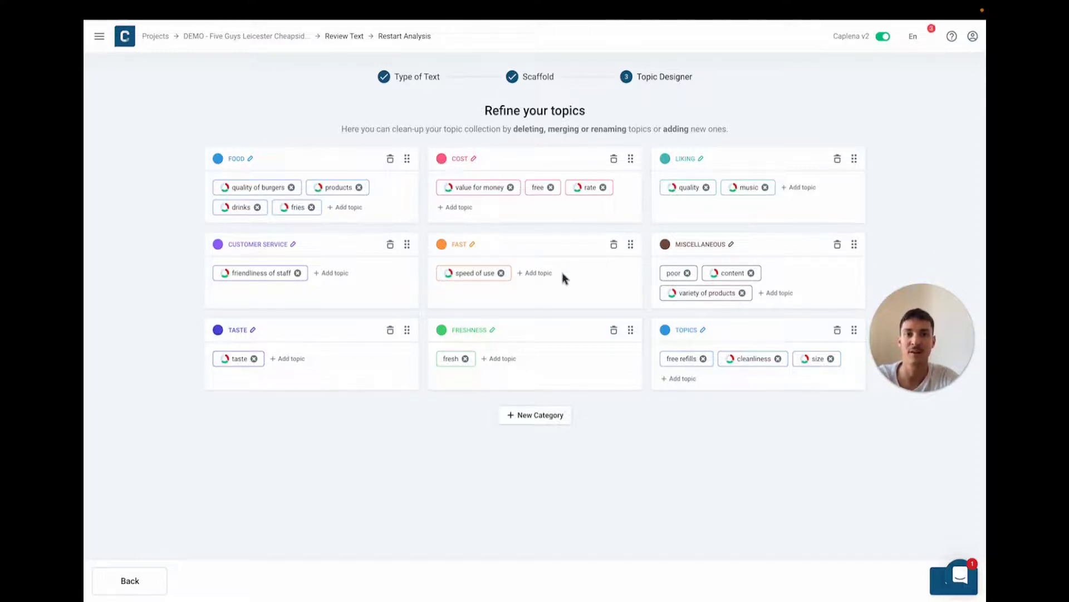
pyautogui.hotkey('alt', 'Tab')
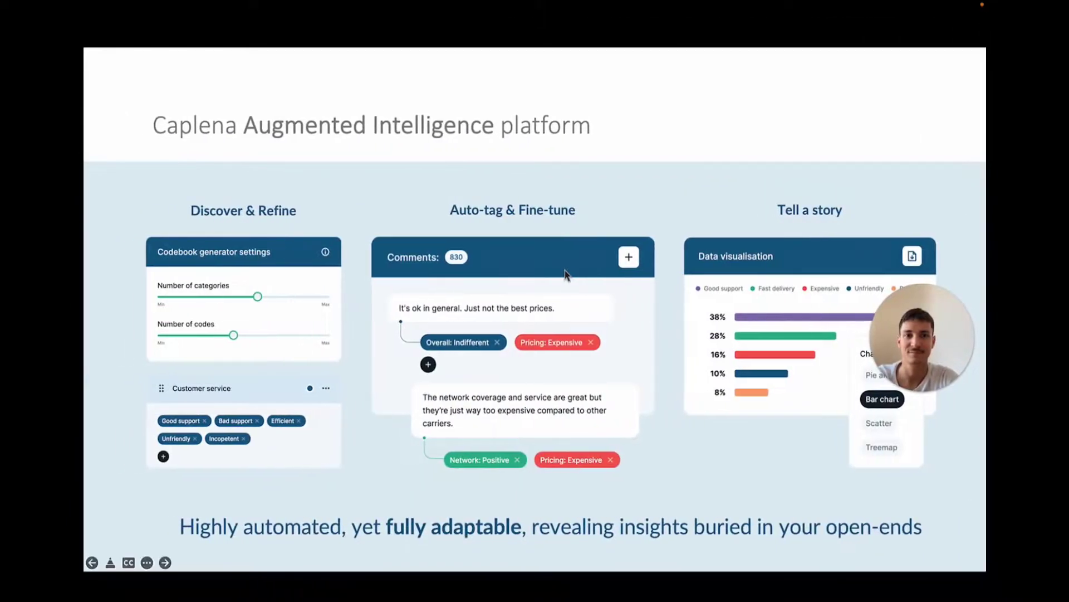
pyautogui.press('Right')
pyautogui.moveTo(913, 348); pyautogui.dragTo(905, 125)
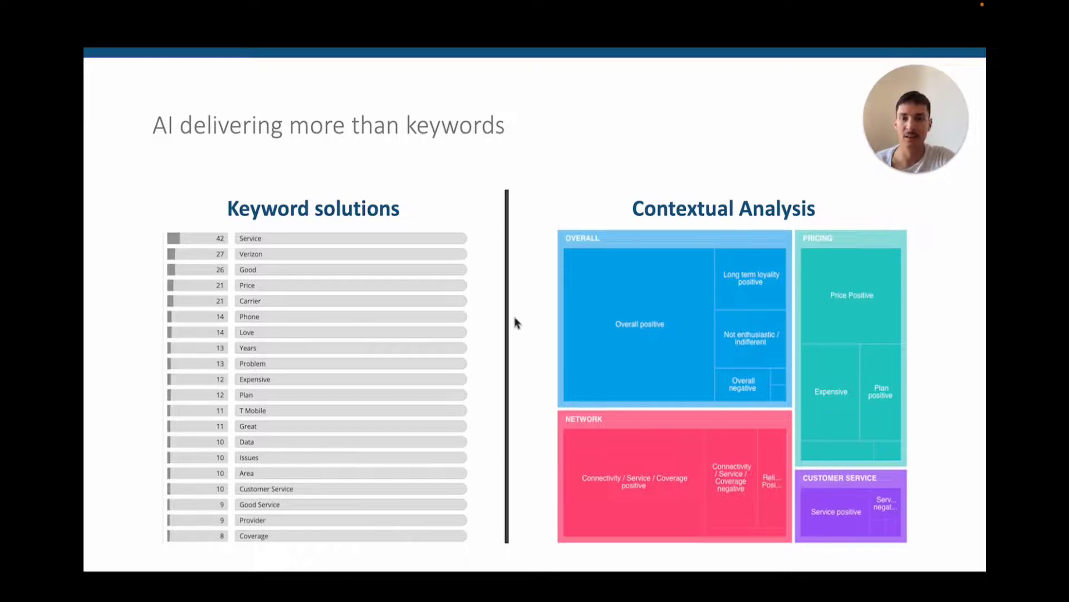